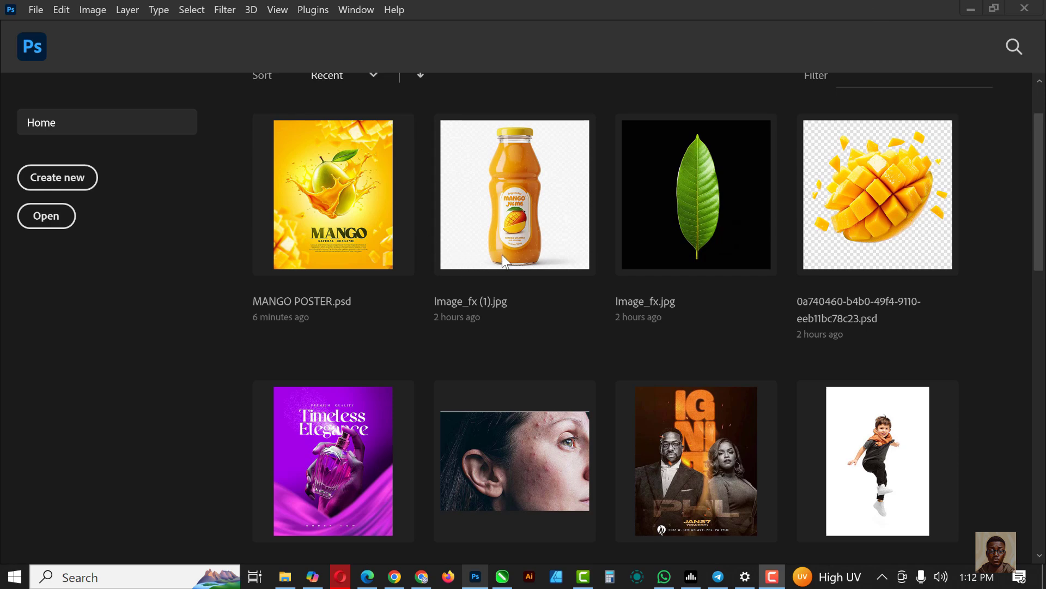
- Create a new 4 × 5 inch, 300 ppi transparent document (1200 × 1500 px) via File > New
{"action": "left_click", "coordinate": [30, 10]}
{"action": "left_click", "coordinate": [44, 29]}
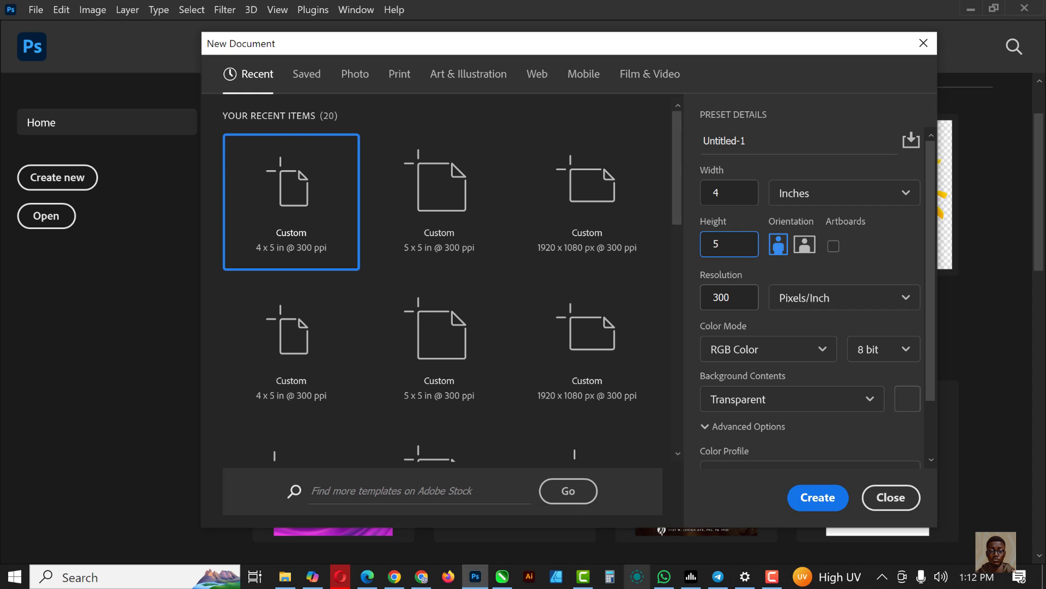
{"action": "left_click", "coordinate": [802, 508]}
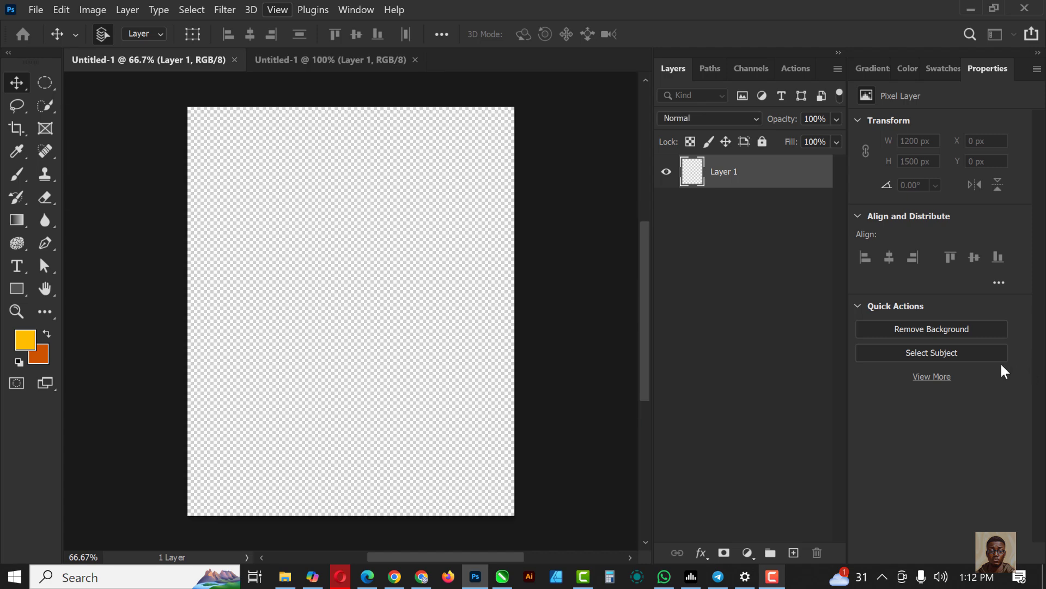
- In the second Untitled-1 document, add a Solid Color fill layer set to yellow ffbd00
{"action": "key", "text": "ctrl+Tab"}
{"action": "scroll", "coordinate": [439, 388], "scroll_direction": "down", "scroll_amount": 2}
{"action": "scroll", "coordinate": [439, 388], "scroll_direction": "up", "scroll_amount": 3}
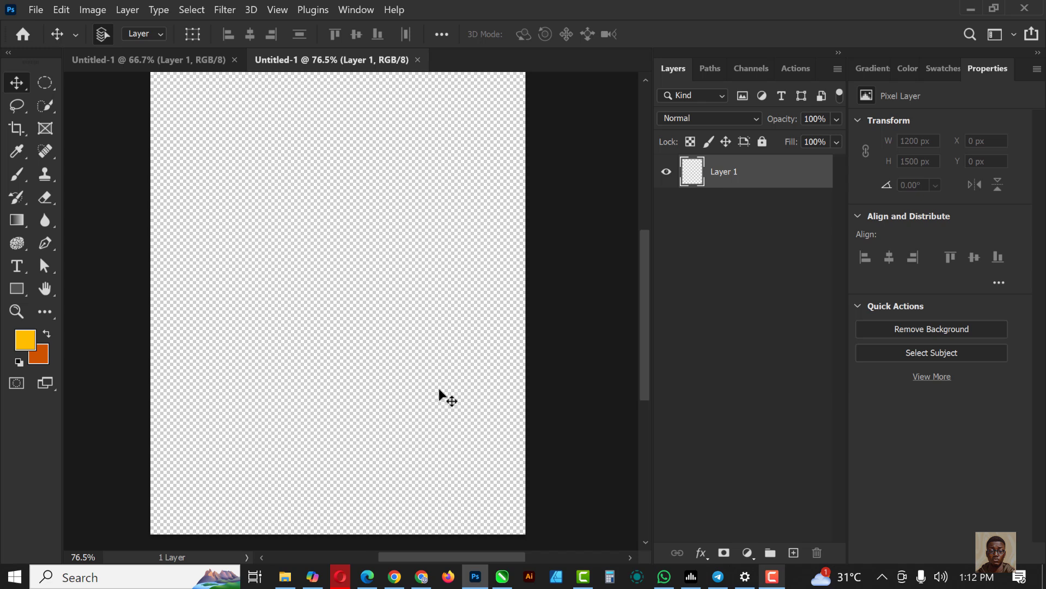
{"action": "scroll", "coordinate": [439, 388], "scroll_direction": "up", "scroll_amount": 1}
{"action": "scroll", "coordinate": [483, 374], "scroll_direction": "down", "scroll_amount": 3}
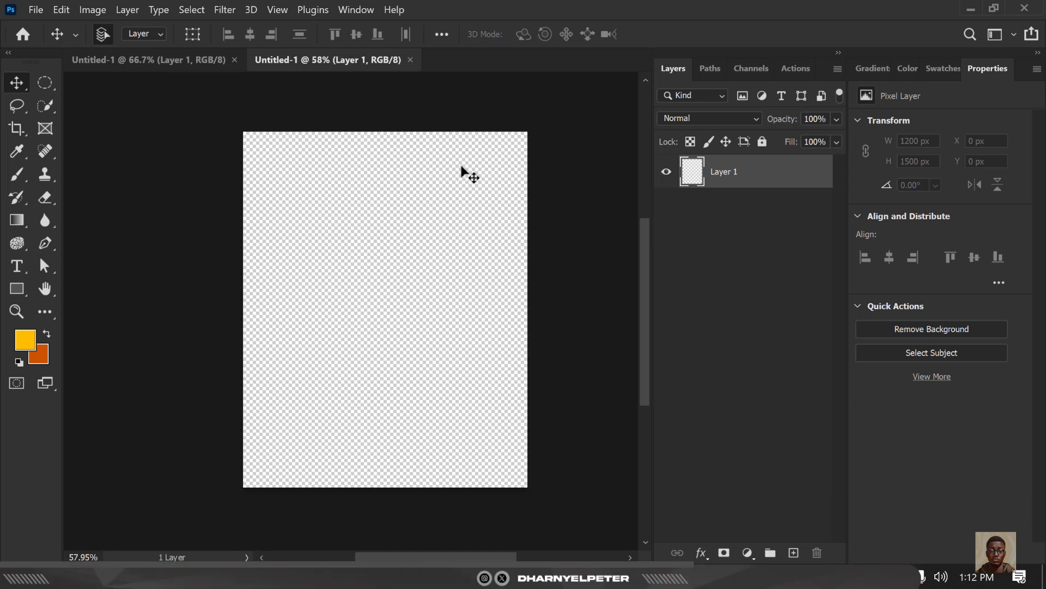
{"action": "scroll", "coordinate": [462, 173], "scroll_direction": "up", "scroll_amount": 1}
{"action": "left_click", "coordinate": [749, 552]}
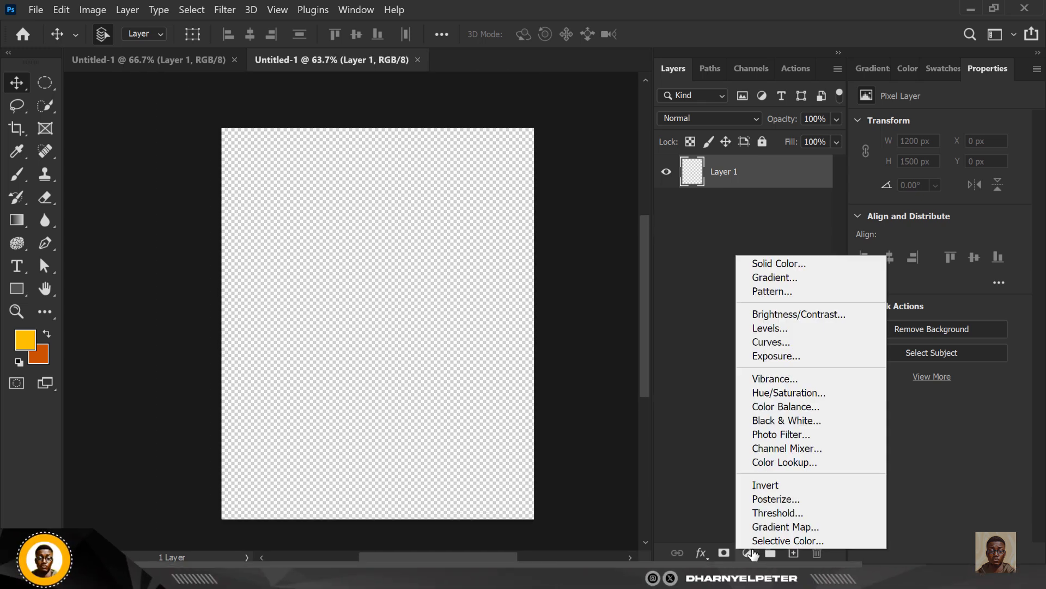
{"action": "left_click", "coordinate": [792, 260]}
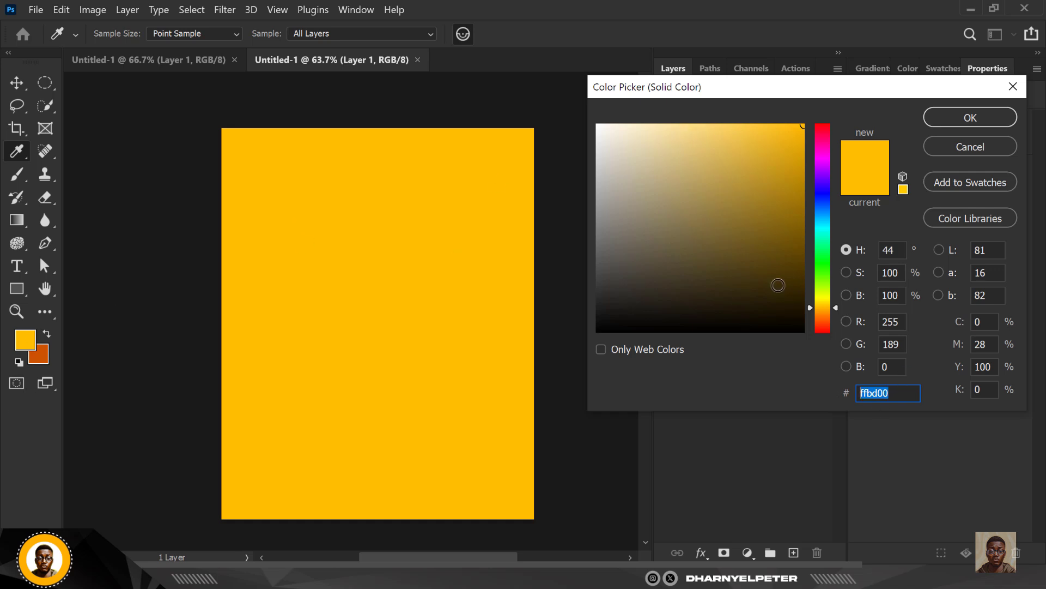
{"action": "left_click", "coordinate": [991, 113]}
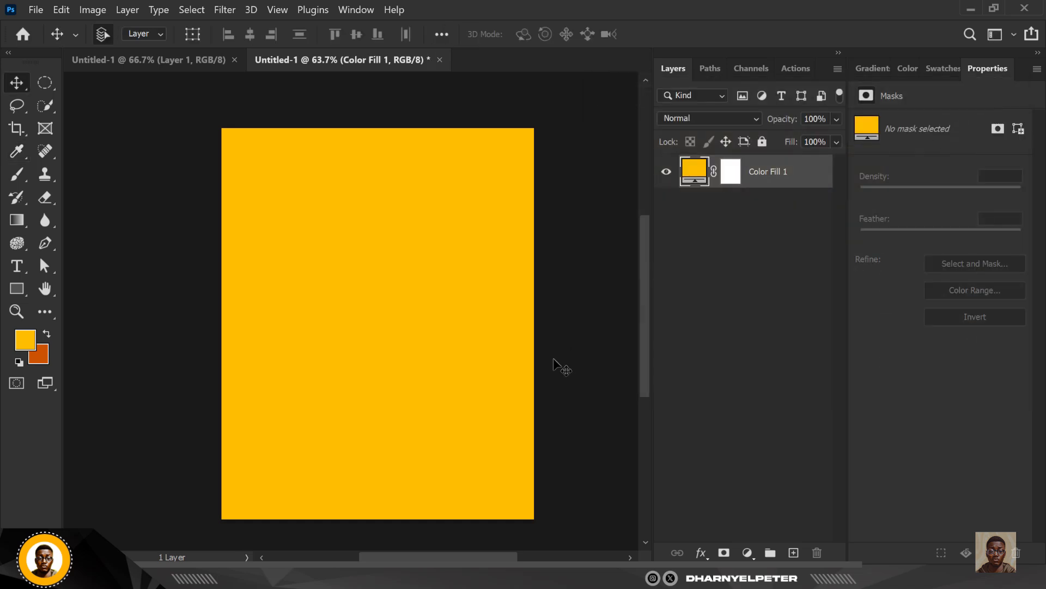
{"action": "scroll", "coordinate": [561, 367], "scroll_direction": "up", "scroll_amount": 3}
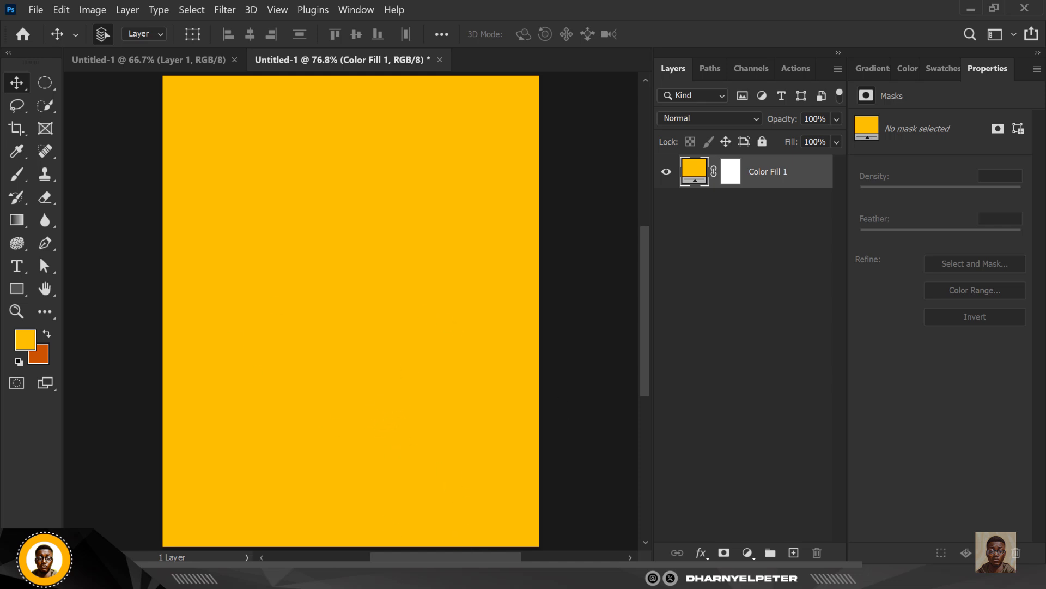
- Drag the fruit-splash illustration from the MANGO folder onto the poster
{"action": "key", "text": "alt+Tab"}
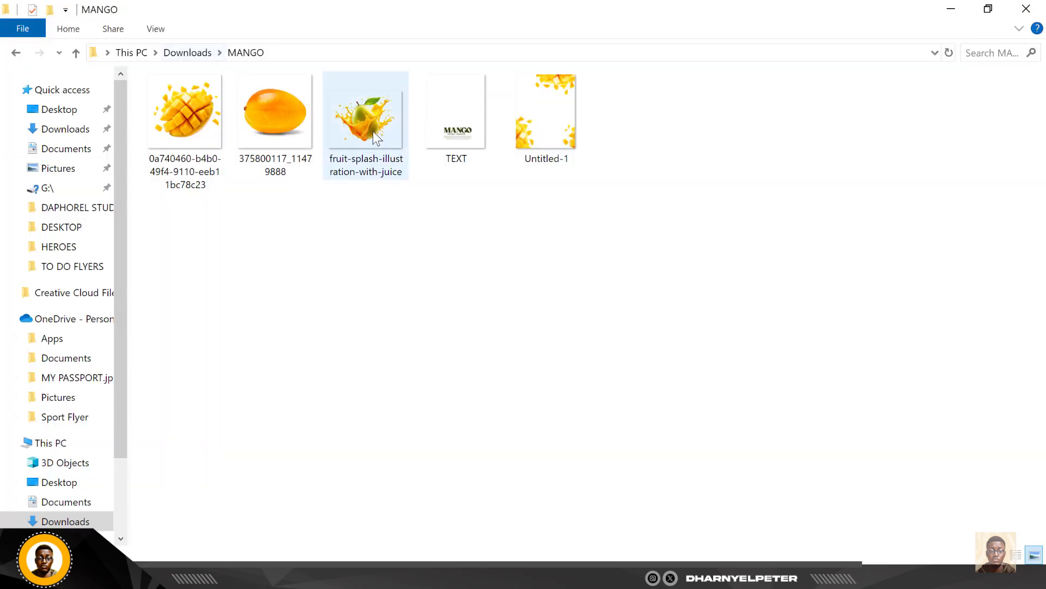
{"action": "left_click", "coordinate": [362, 134]}
{"action": "left_click_drag", "start_coordinate": [361, 134], "coordinate": [374, 294]}
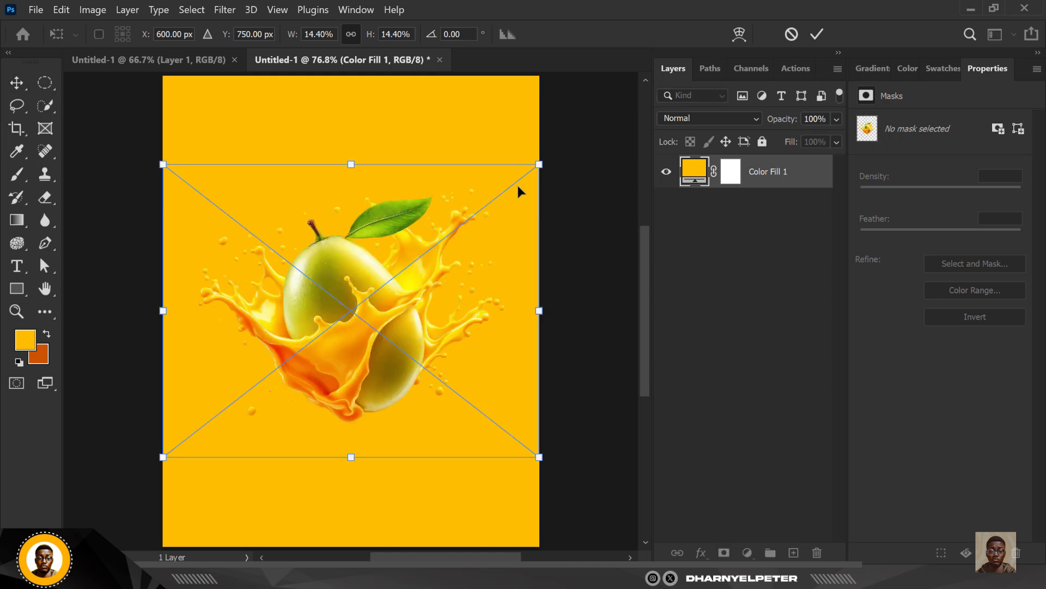
- Scale the placed fruit-splash mango down to about 10% (740 × 584 px) and commit it
{"action": "left_click_drag", "start_coordinate": [536, 173], "coordinate": [480, 211]}
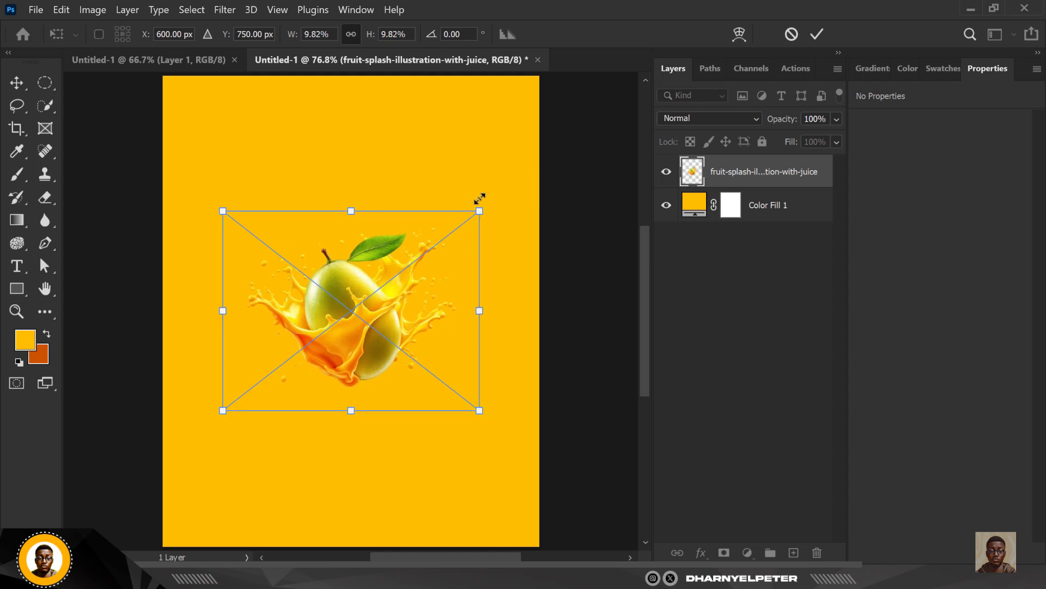
{"action": "key", "text": "Return"}
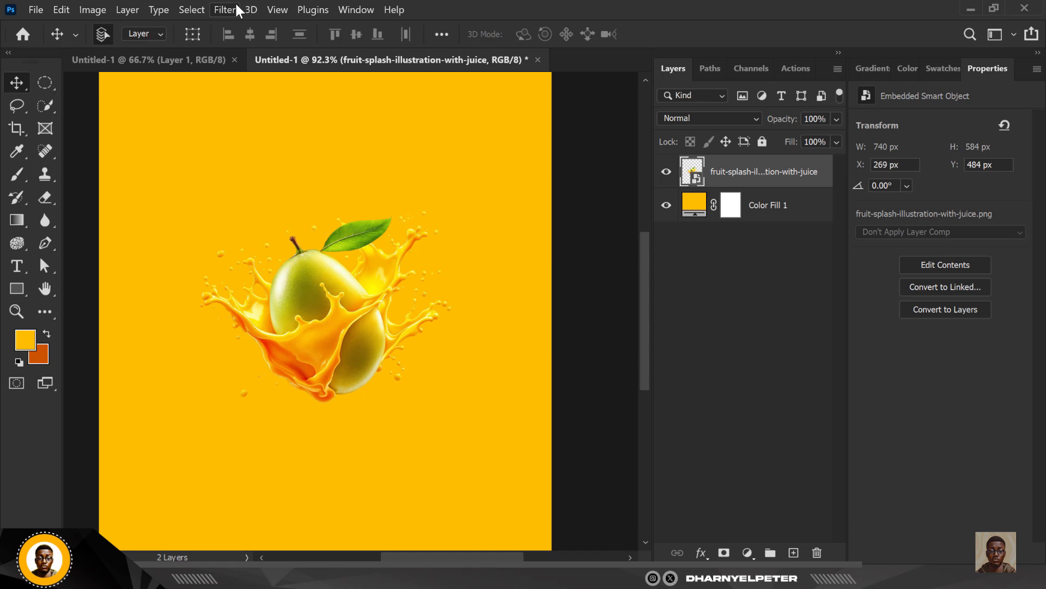
- Apply a Camera Raw Filter to the mango with Texture +34, Dehaze +10 and Vibrance +21
{"action": "left_click", "coordinate": [233, 6]}
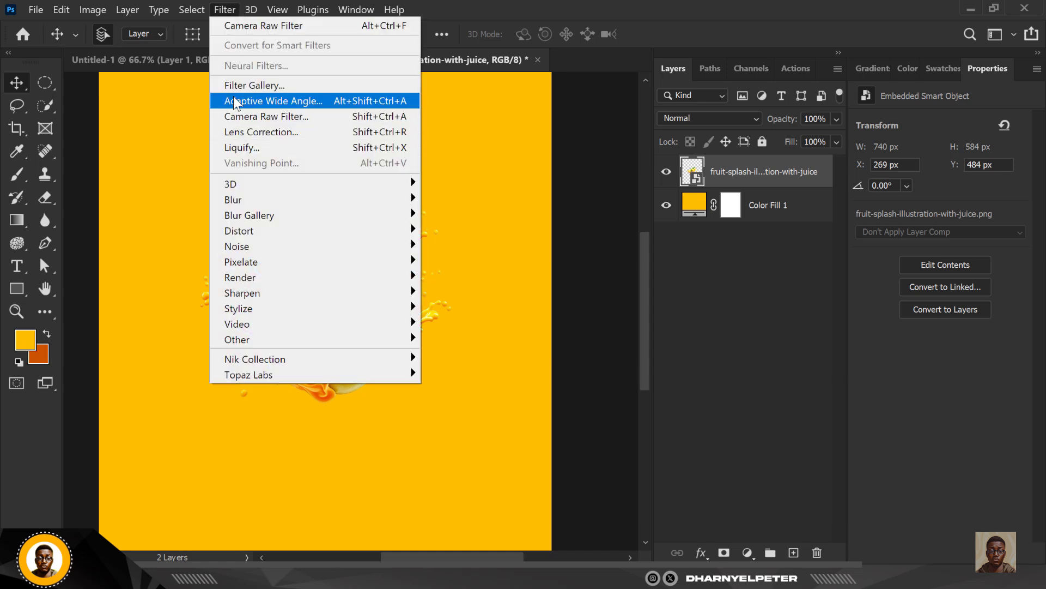
{"action": "left_click", "coordinate": [265, 120]}
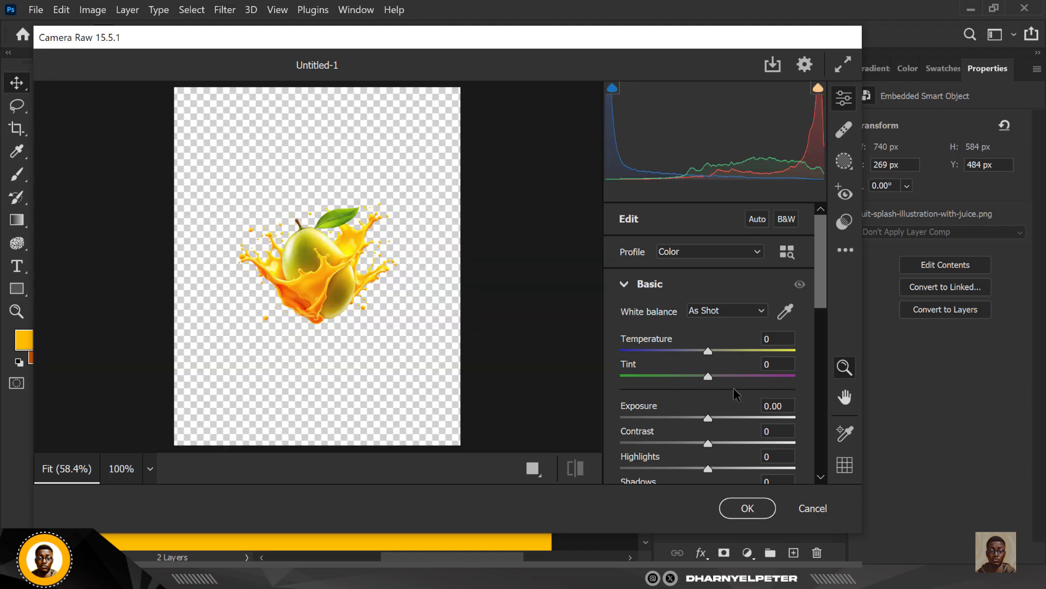
{"action": "scroll", "coordinate": [742, 390], "scroll_direction": "down", "scroll_amount": 5}
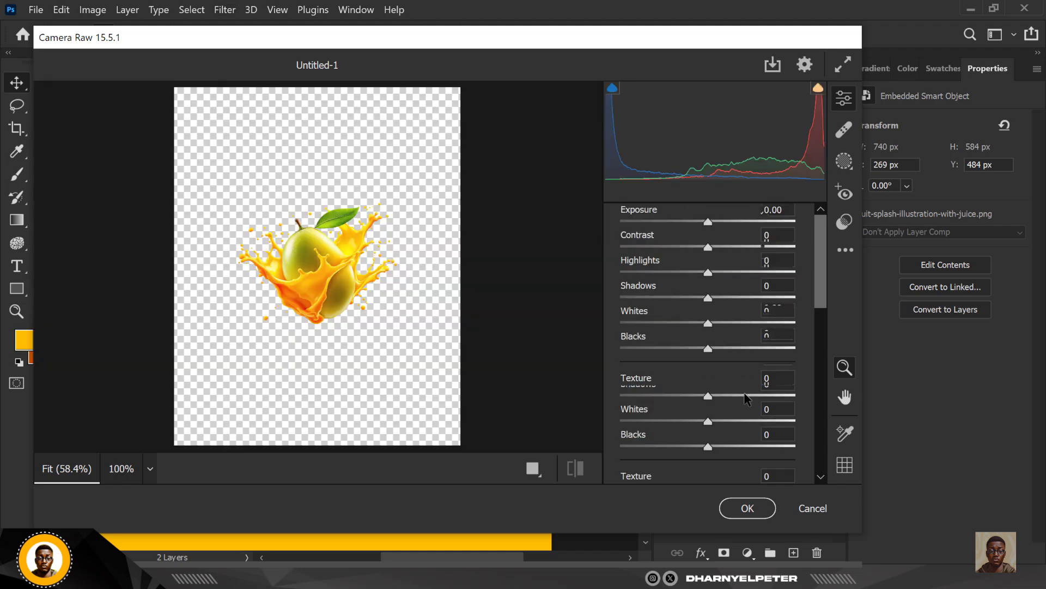
{"action": "scroll", "coordinate": [725, 392], "scroll_direction": "down", "scroll_amount": 3}
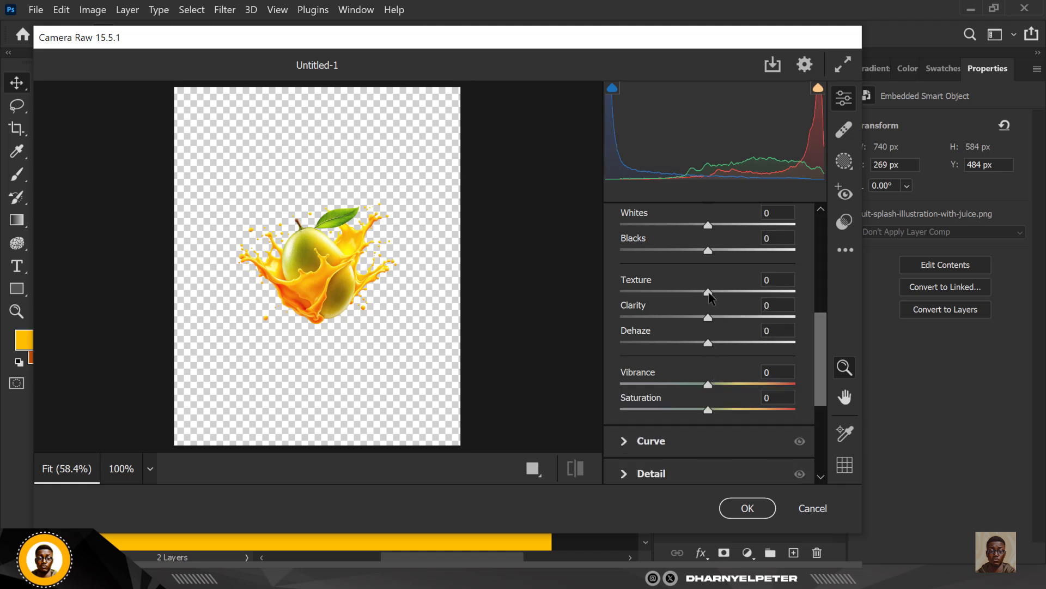
{"action": "left_click_drag", "start_coordinate": [710, 294], "coordinate": [739, 295]}
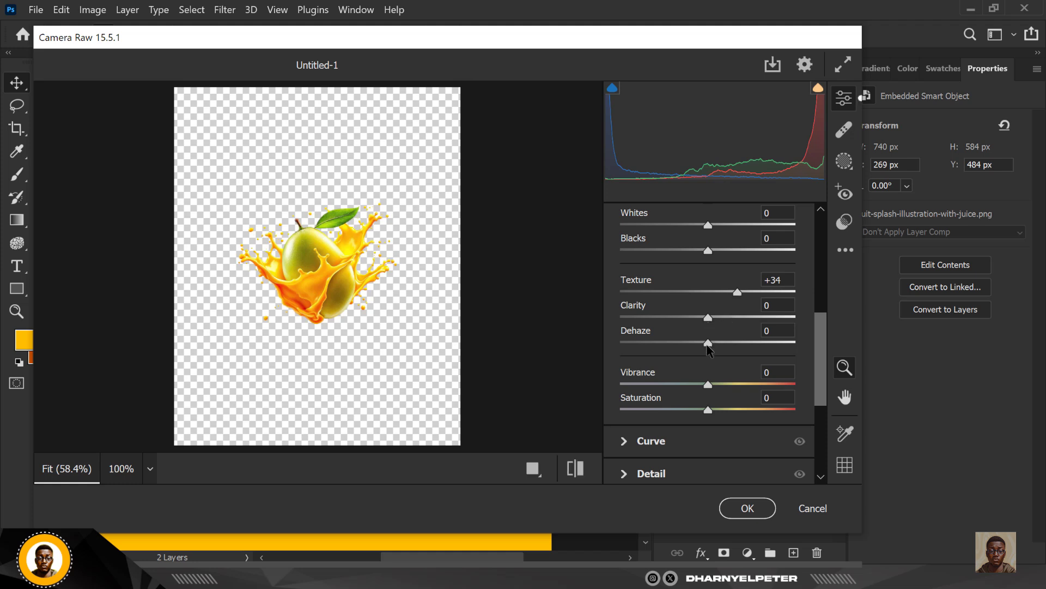
{"action": "left_click_drag", "start_coordinate": [708, 349], "coordinate": [714, 349]}
{"action": "left_click_drag", "start_coordinate": [708, 385], "coordinate": [726, 386]}
{"action": "left_click", "coordinate": [742, 509]}
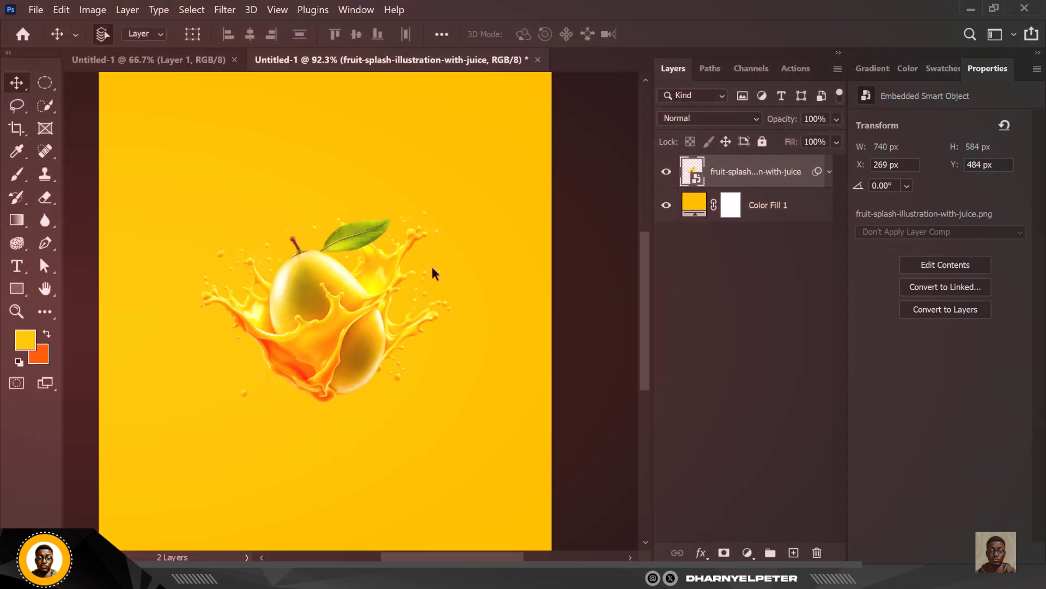
- Fit the poster in view and add an empty layer above Color Fill 1
{"action": "key", "text": "ctrl+0"}
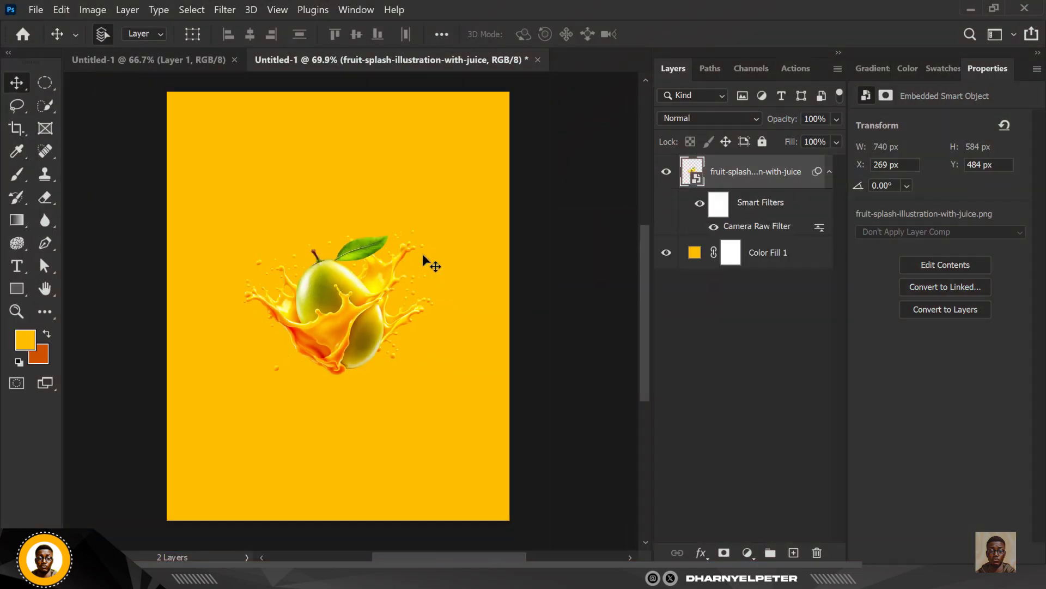
{"action": "scroll", "coordinate": [423, 253], "scroll_direction": "up", "scroll_amount": 1}
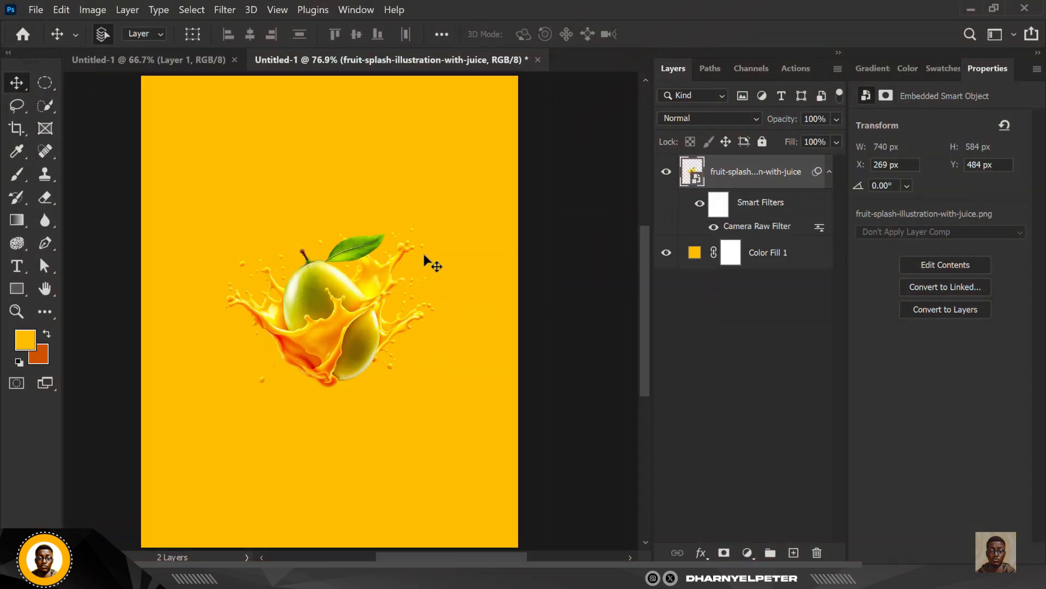
{"action": "left_click", "coordinate": [808, 258]}
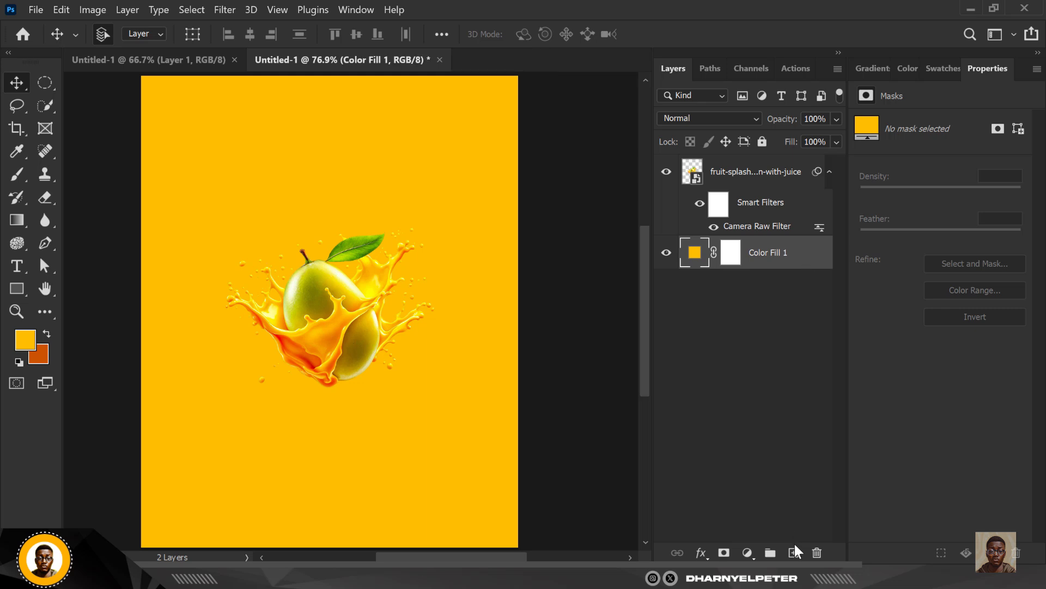
{"action": "left_click", "coordinate": [794, 552]}
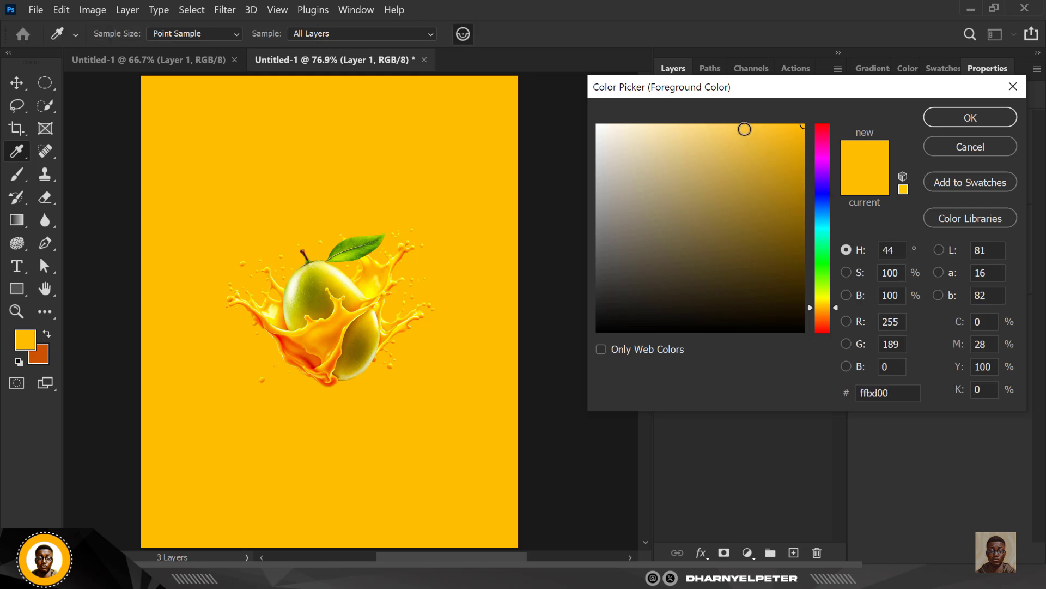
- Set the foreground colour to bright yellow ffe500 sampled from the juice splash
{"action": "left_click", "coordinate": [745, 129]}
{"action": "left_click", "coordinate": [744, 127]}
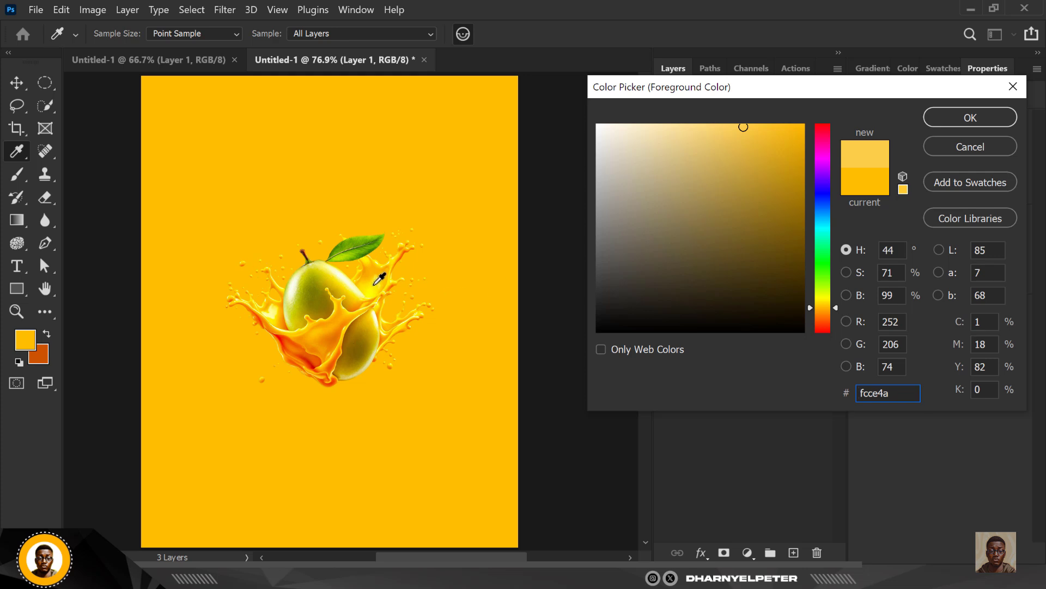
{"action": "left_click", "coordinate": [379, 279]}
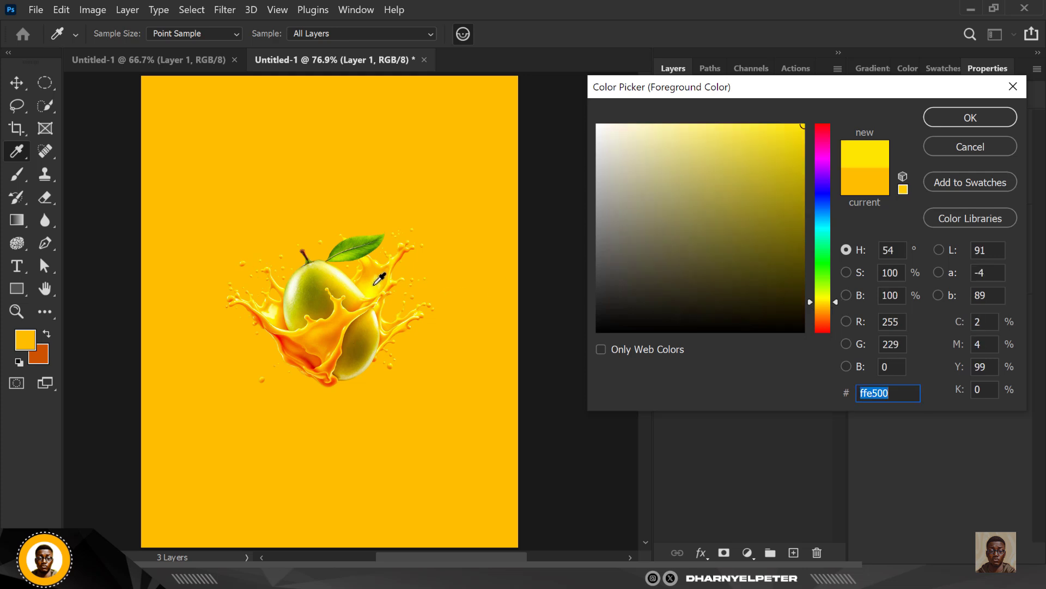
{"action": "left_click", "coordinate": [969, 119]}
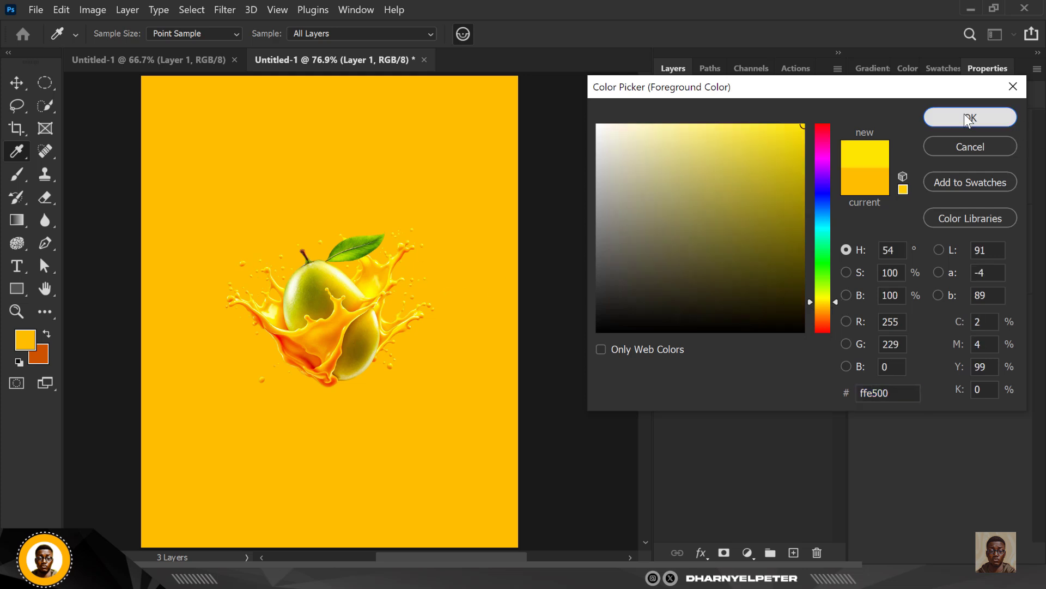
{"action": "left_click", "coordinate": [968, 117]}
{"action": "key", "text": "v"}
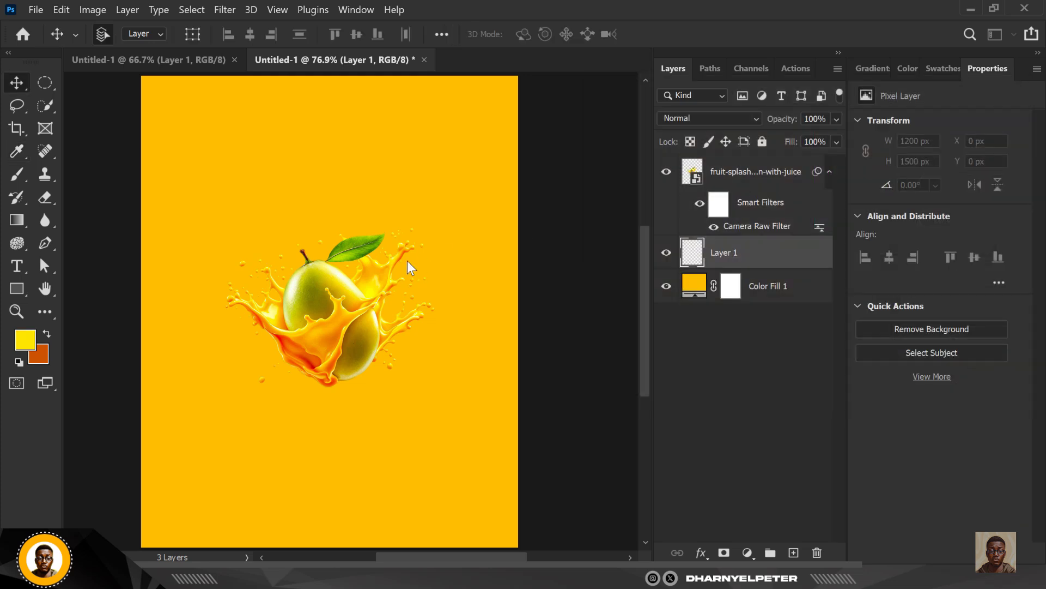
- Select the Brush Tool with the Soft Round Pressure Opacity and Flow preset at about 1071 px
{"action": "left_click", "coordinate": [20, 169]}
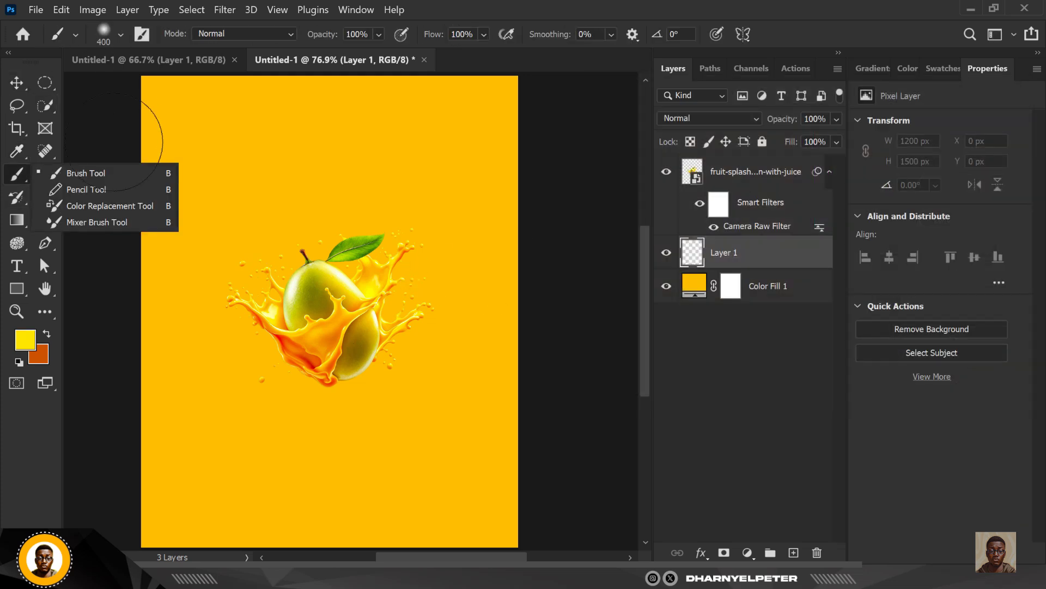
{"action": "left_click", "coordinate": [94, 172]}
{"action": "left_click", "coordinate": [121, 33]}
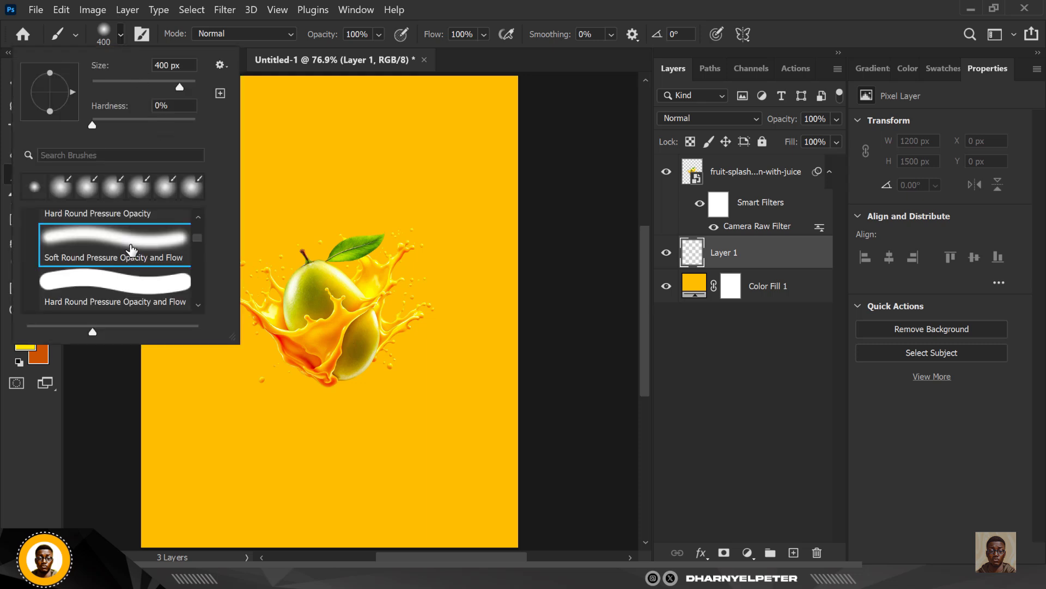
{"action": "scroll", "coordinate": [117, 235], "scroll_direction": "down", "scroll_amount": 4}
{"action": "scroll", "coordinate": [118, 234], "scroll_direction": "up", "scroll_amount": 3}
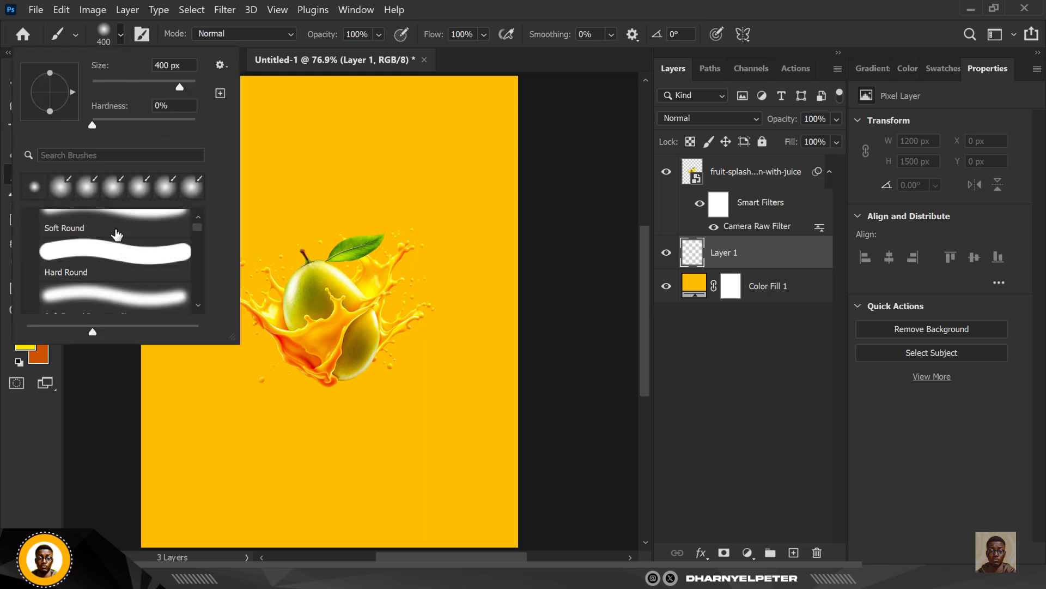
{"action": "scroll", "coordinate": [109, 261], "scroll_direction": "down", "scroll_amount": 10}
{"action": "left_click", "coordinate": [110, 258]}
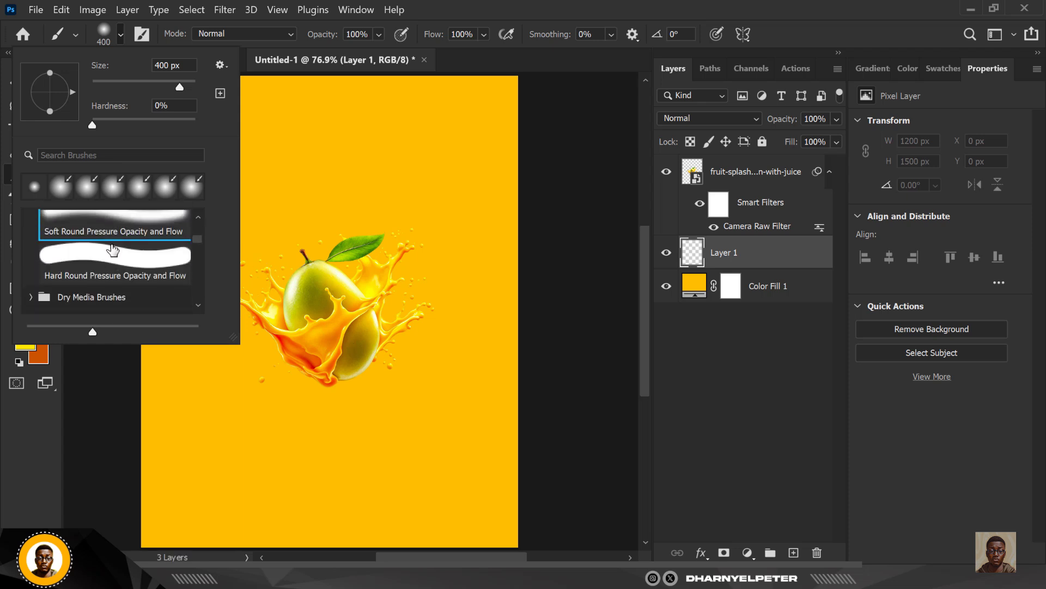
{"action": "left_click", "coordinate": [771, 256]}
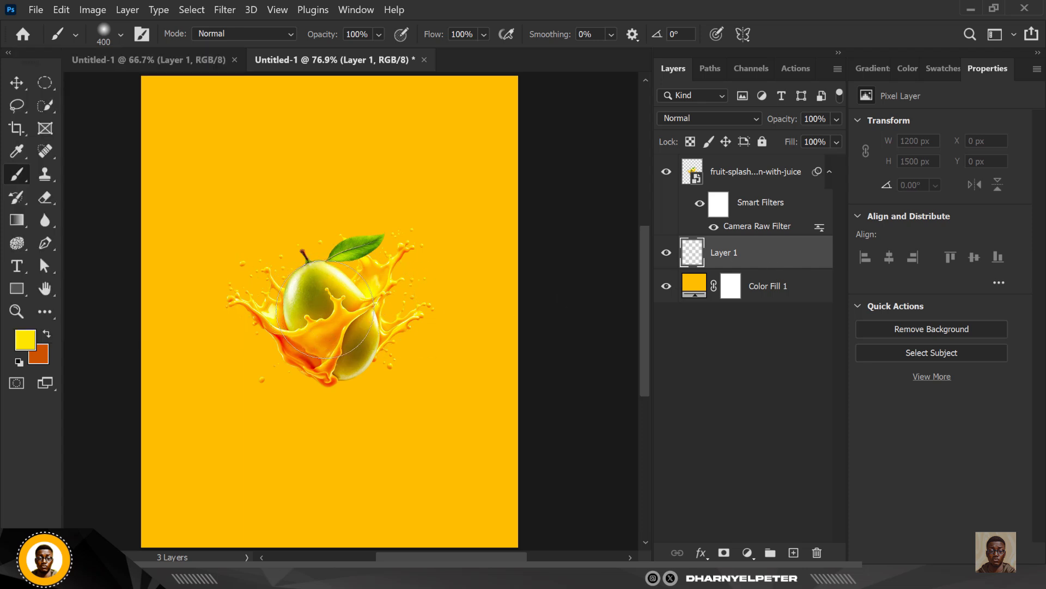
{"action": "left_click", "coordinate": [121, 34]}
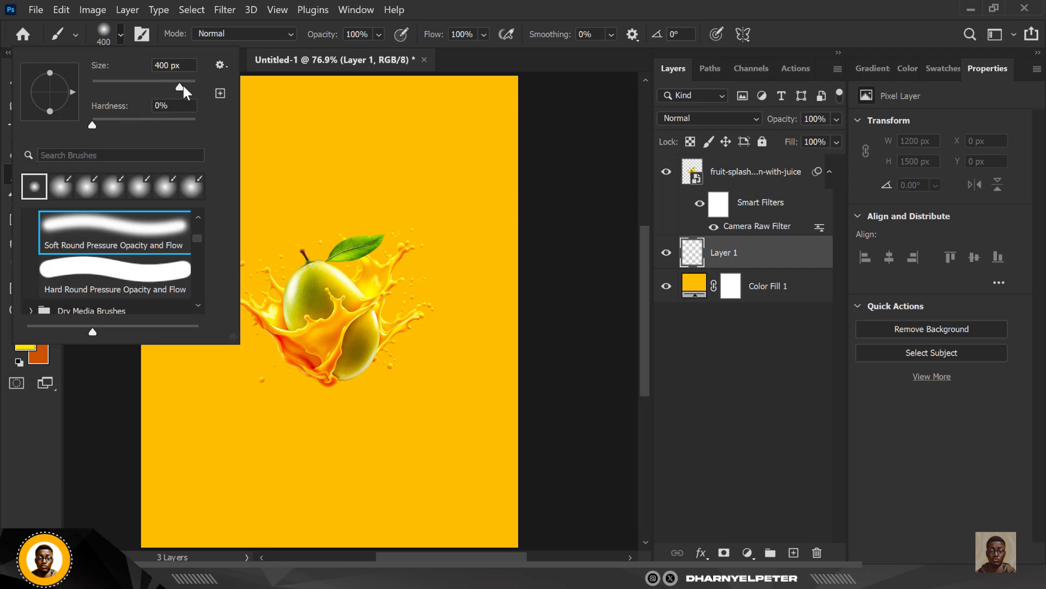
{"action": "left_click_drag", "start_coordinate": [183, 86], "coordinate": [186, 86]}
{"action": "left_click", "coordinate": [785, 258]}
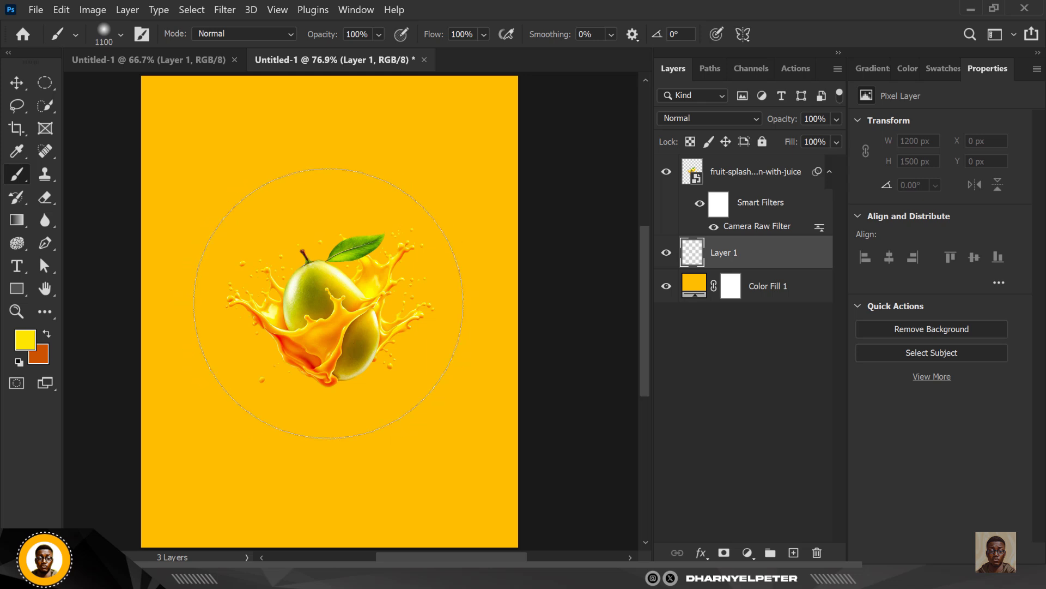
- Paint two soft yellow glow dabs behind the mango at the poster centre on Layer 1
{"action": "key", "text": "bracketleft"}
{"action": "key", "text": "bracketright"}
{"action": "key", "text": "bracketright"}
{"action": "key", "text": "bracketright"}
{"action": "key", "text": "bracketright"}
{"action": "left_click", "coordinate": [329, 314]}
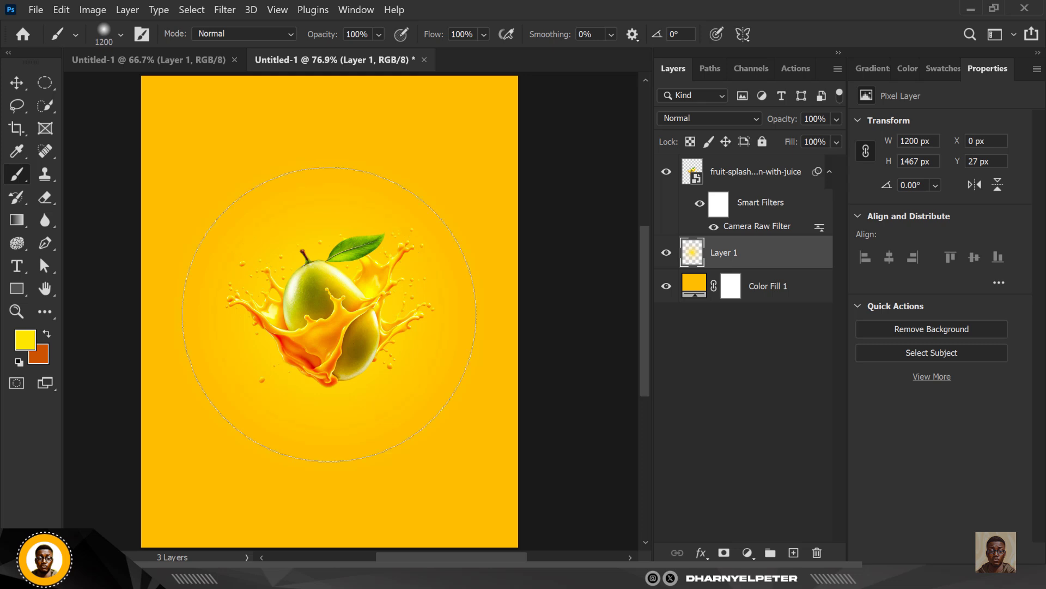
{"action": "left_click", "coordinate": [329, 314]}
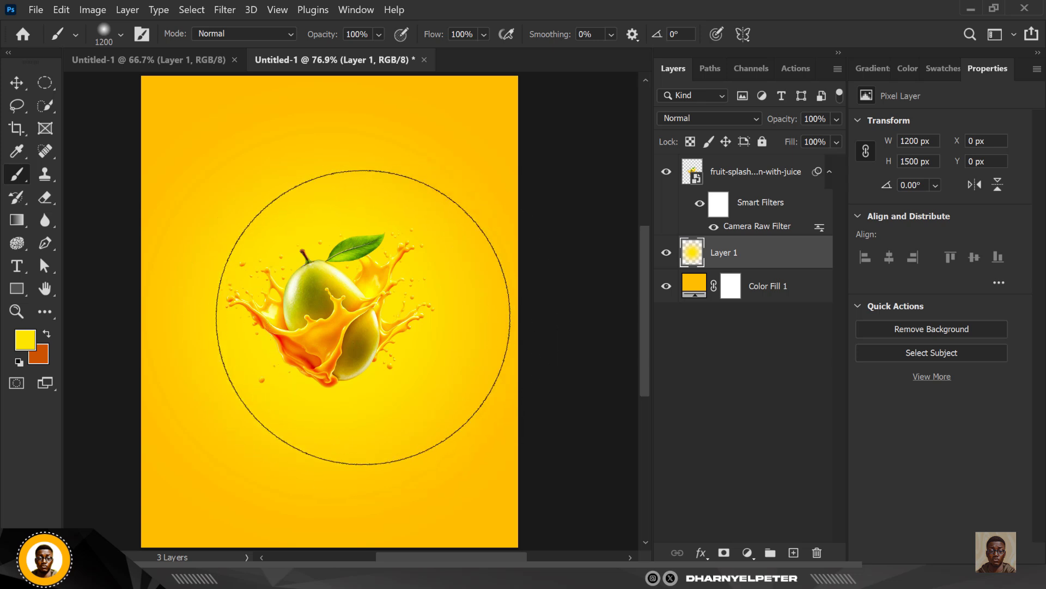
- Add a new Layer 2 and set the foreground colour to pale yellow fdf5ae
{"action": "left_click", "coordinate": [794, 553]}
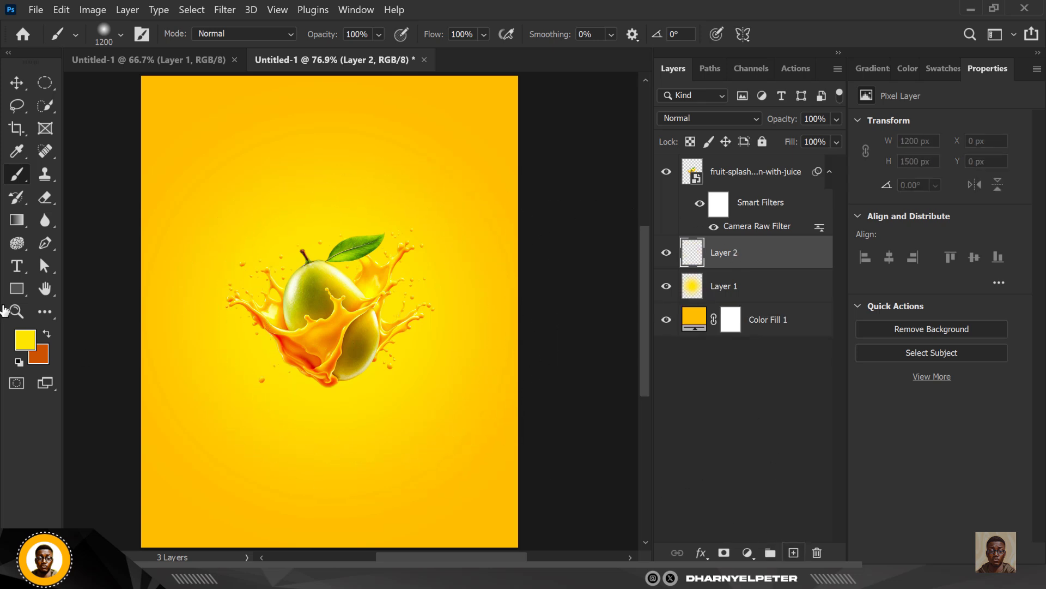
{"action": "left_click", "coordinate": [28, 349]}
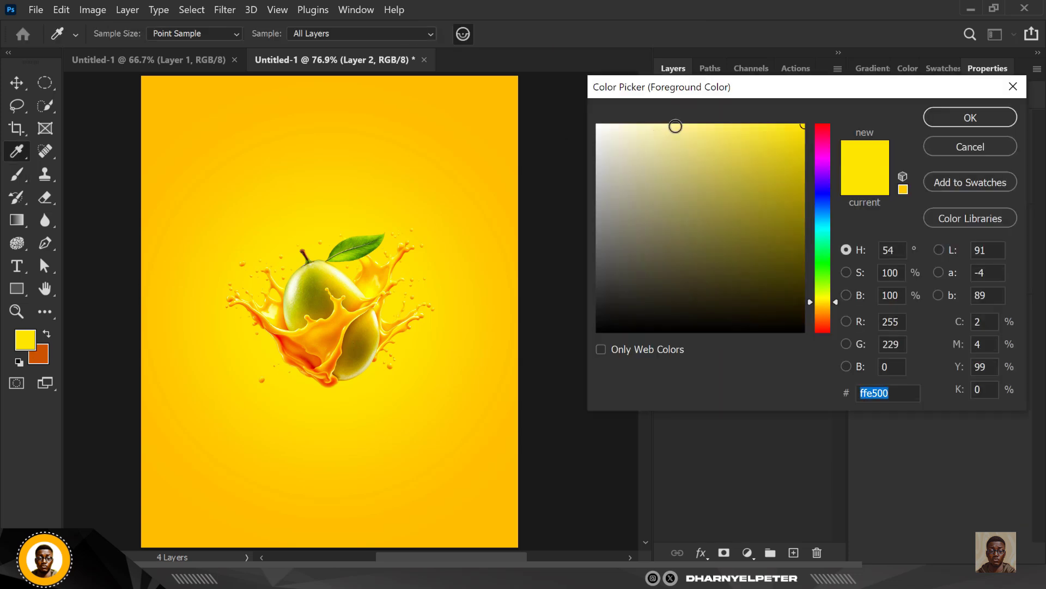
{"action": "left_click", "coordinate": [676, 127]}
{"action": "left_click", "coordinate": [661, 125]}
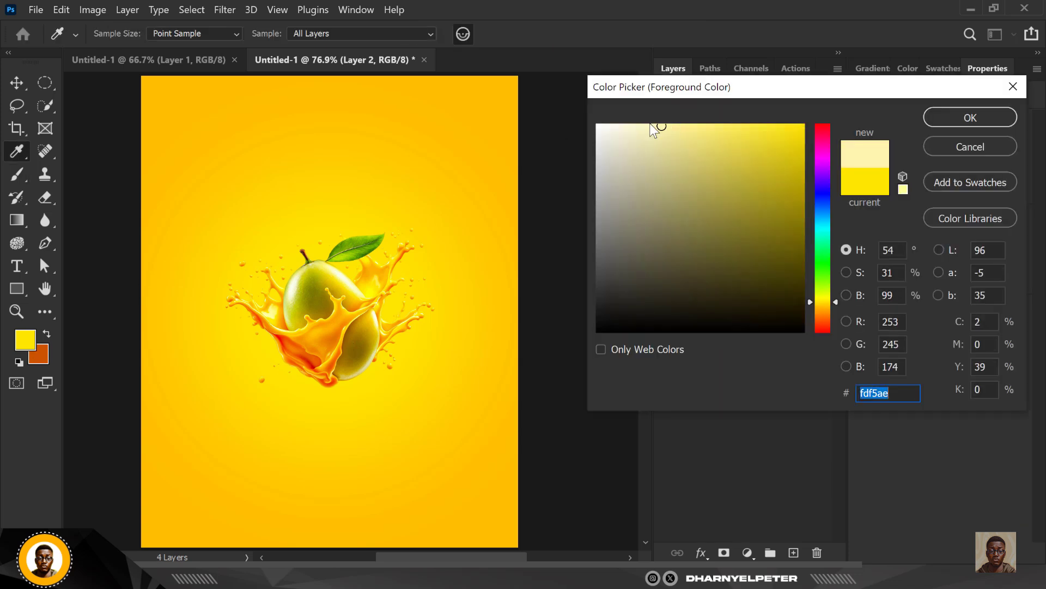
{"action": "left_click", "coordinate": [902, 394]}
{"action": "double_click", "coordinate": [866, 393]}
{"action": "left_click", "coordinate": [991, 126]}
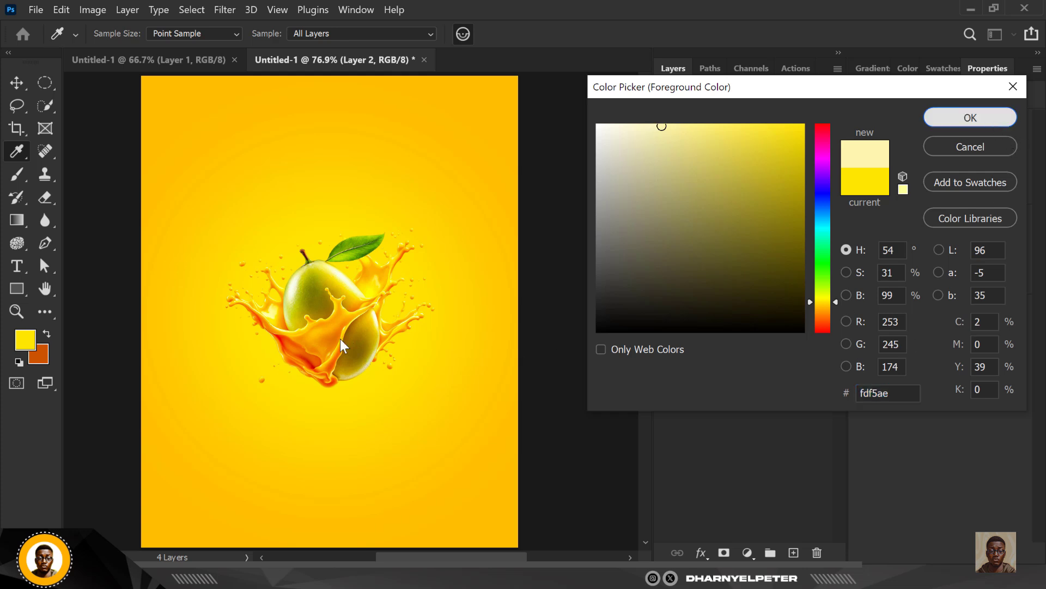
- Paint one pale-yellow glow over the mango with an 800 px brush
{"action": "key", "text": "b"}
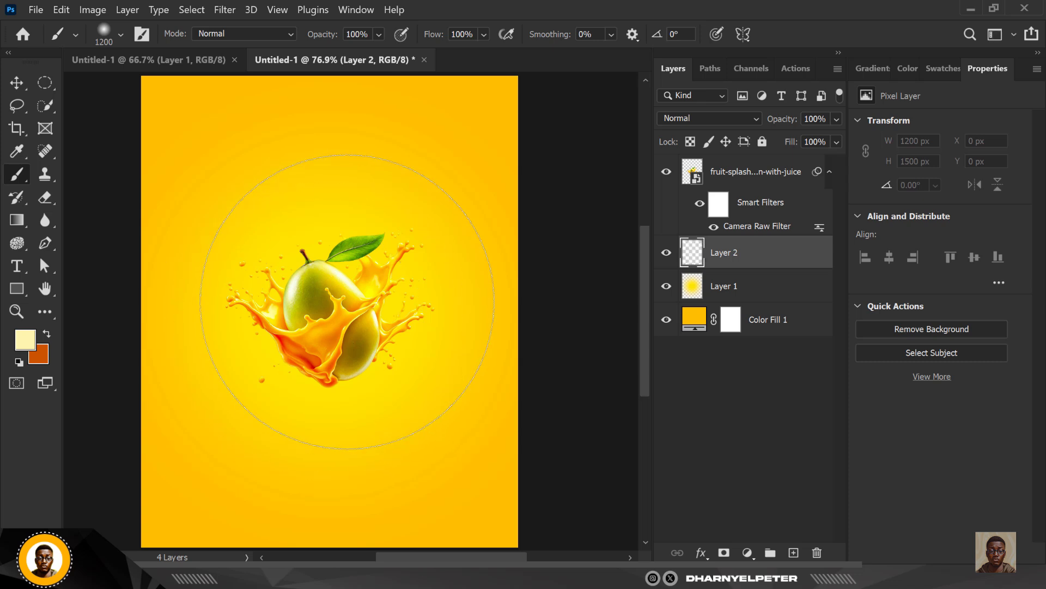
{"action": "key", "text": "bracketleft"}
{"action": "key", "text": "bracketleft"}
{"action": "key", "text": "bracketleft"}
{"action": "key", "text": "bracketleft"}
{"action": "key", "text": "bracketright"}
{"action": "key", "text": "bracketright"}
{"action": "key", "text": "bracketright"}
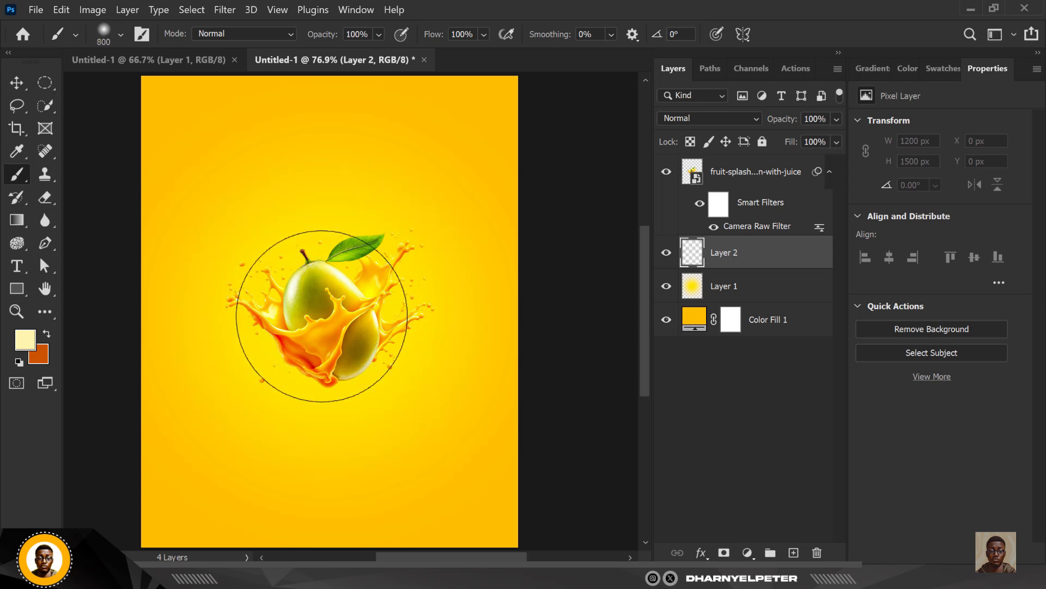
{"action": "left_click", "coordinate": [329, 319]}
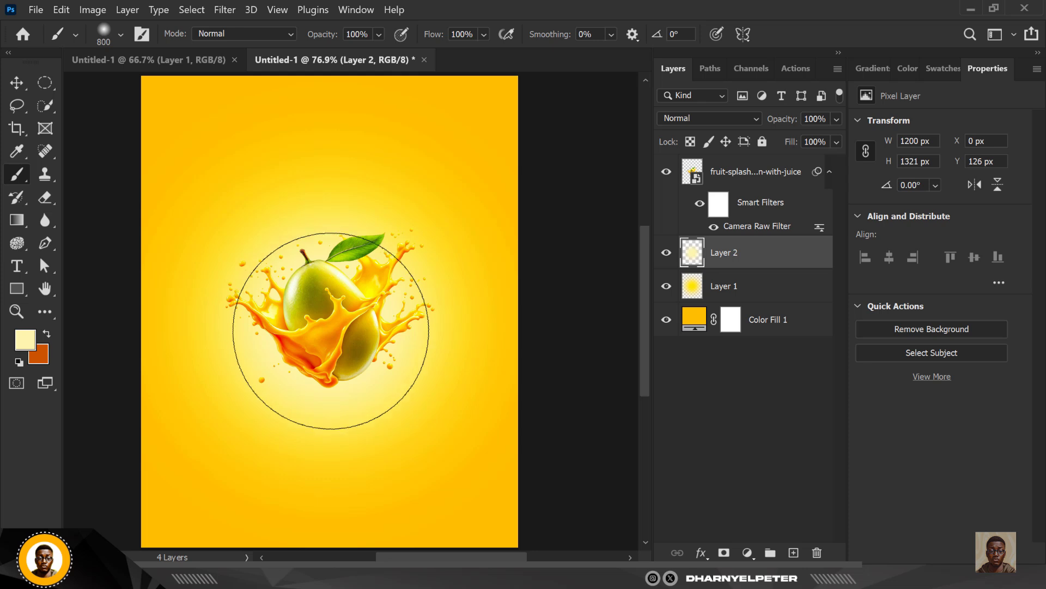
- Group Layer 1 and Layer 2 and name the group BG LIGHT
{"action": "left_click", "coordinate": [750, 291]}
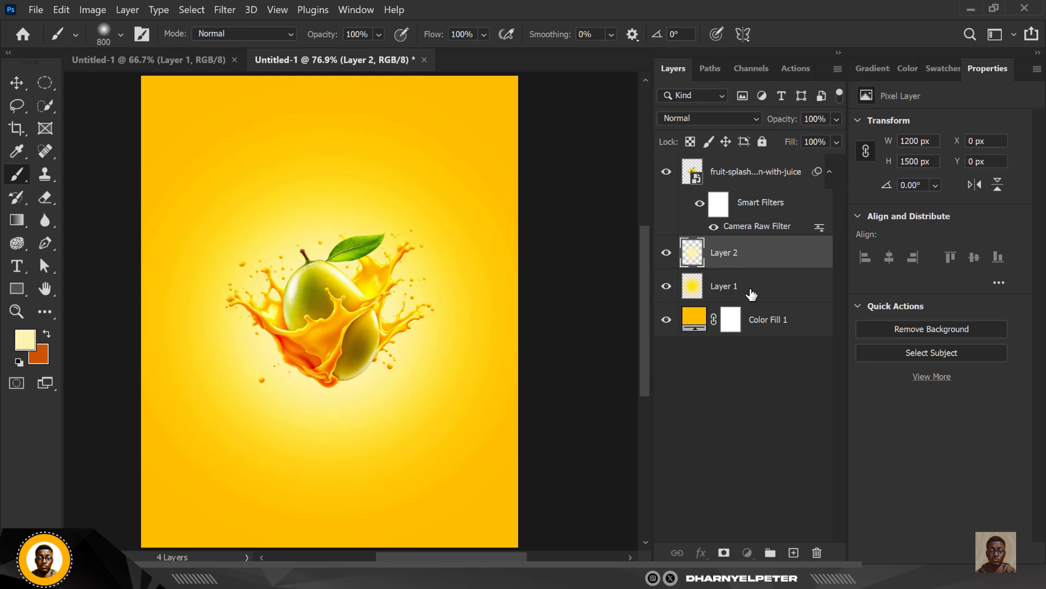
{"action": "left_click", "coordinate": [761, 257], "text": "shift"}
{"action": "key", "text": "ctrl+g"}
{"action": "double_click", "coordinate": [723, 246]}
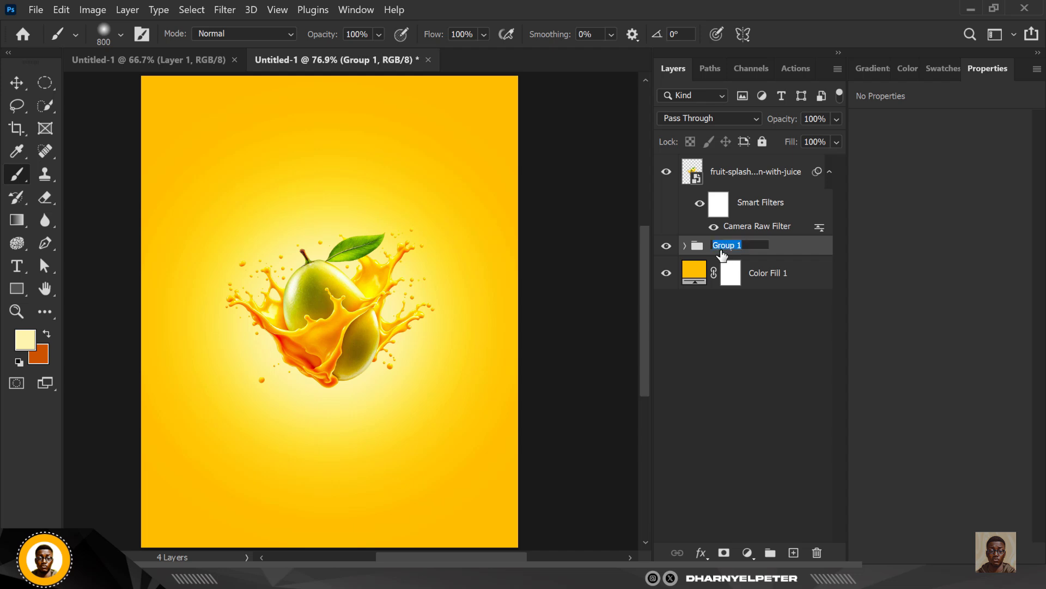
{"action": "type", "text": "BG LIGHT"}
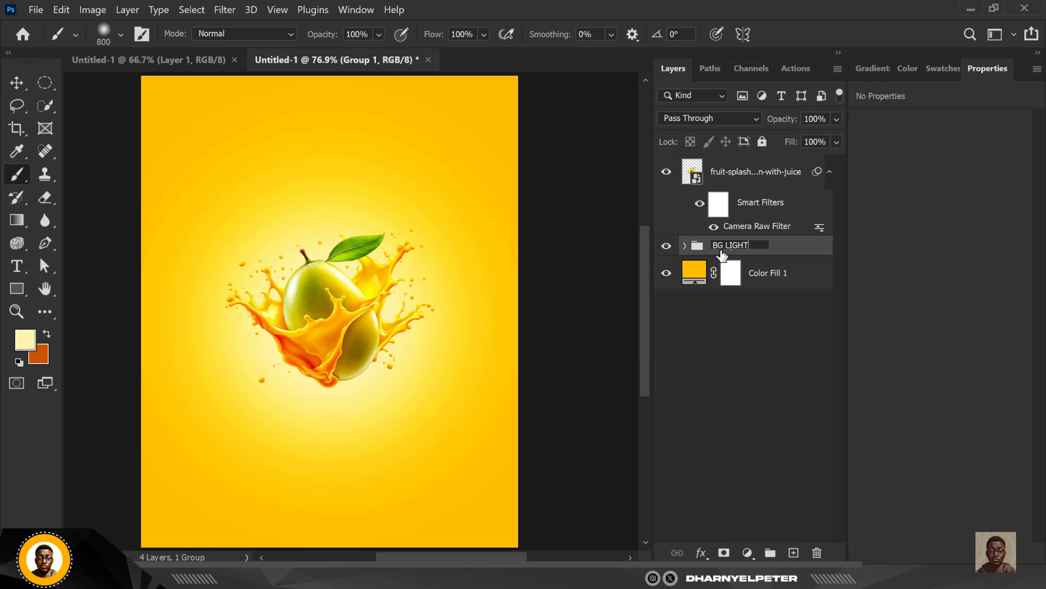
{"action": "key", "text": "Return"}
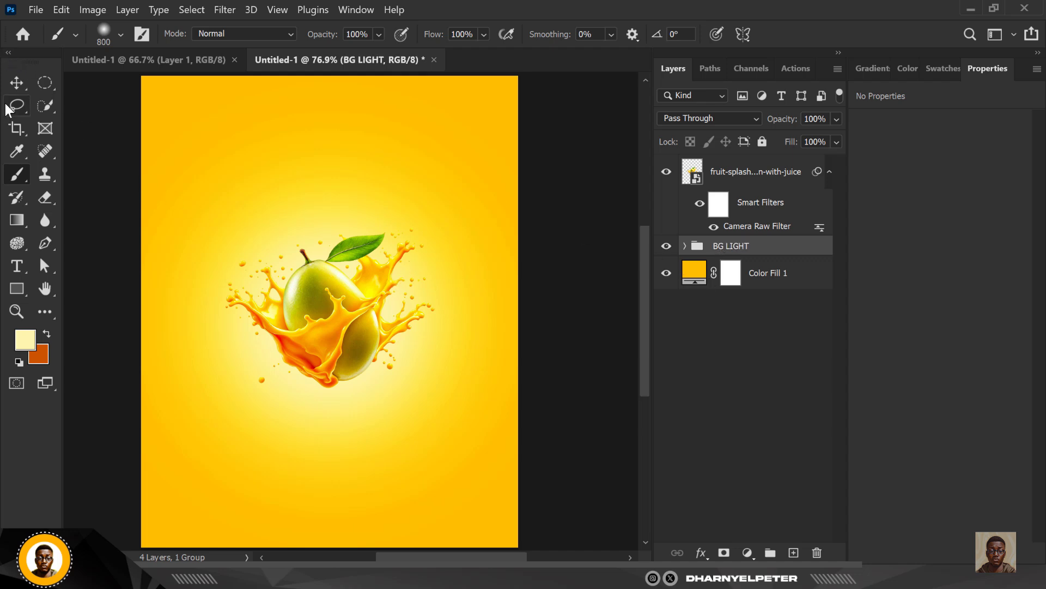
- Scale up the BG LIGHT glow group from the centre with Free Transform
{"action": "left_click", "coordinate": [16, 84]}
{"action": "key", "text": "ctrl"}
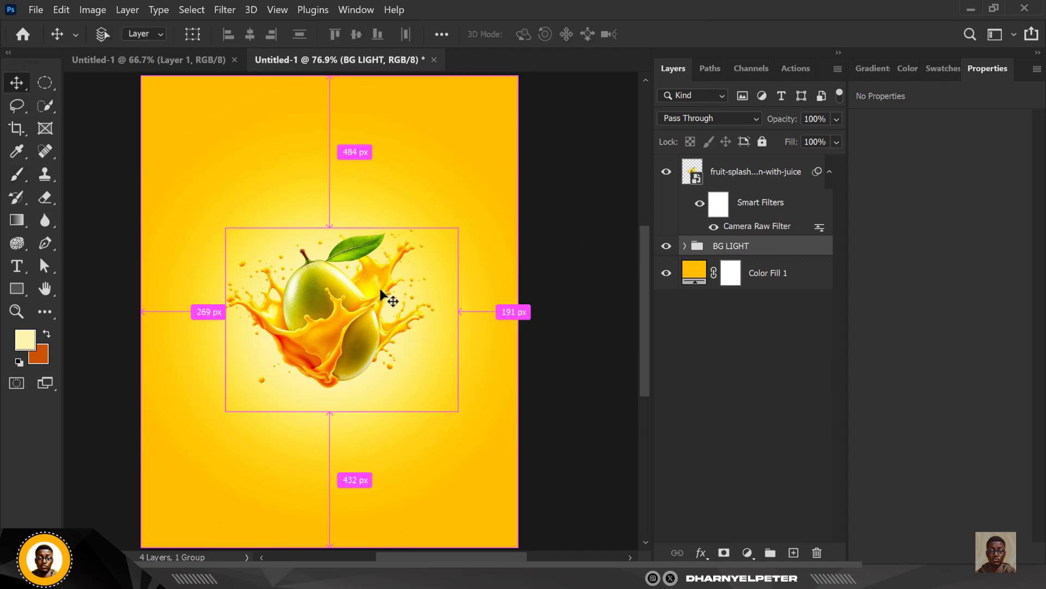
{"action": "key", "text": "ctrl+t"}
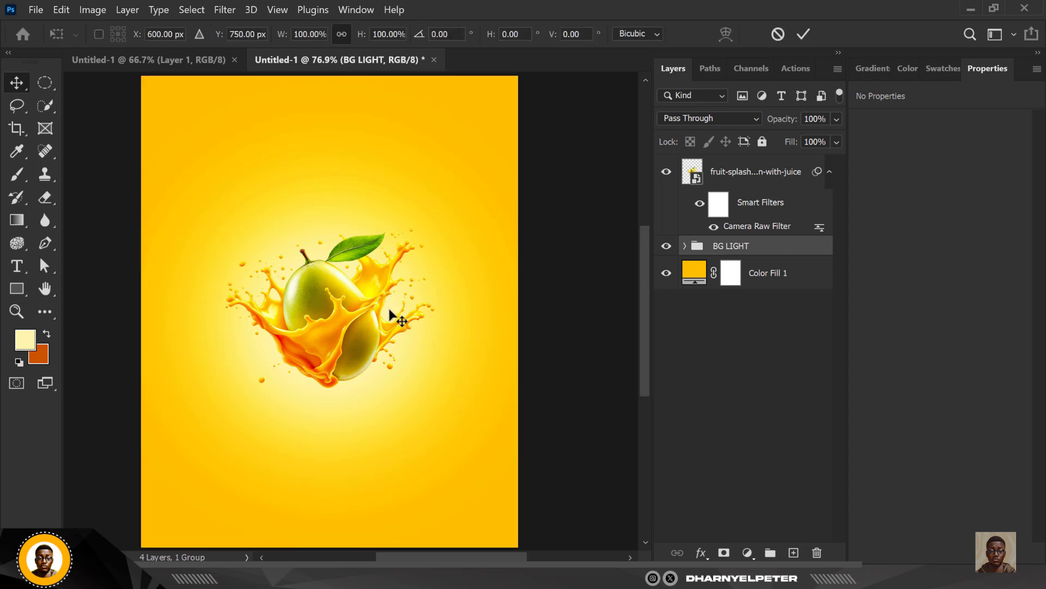
{"action": "scroll", "coordinate": [388, 306], "scroll_direction": "down", "scroll_amount": 1}
{"action": "scroll", "coordinate": [388, 306], "scroll_direction": "down", "scroll_amount": 3}
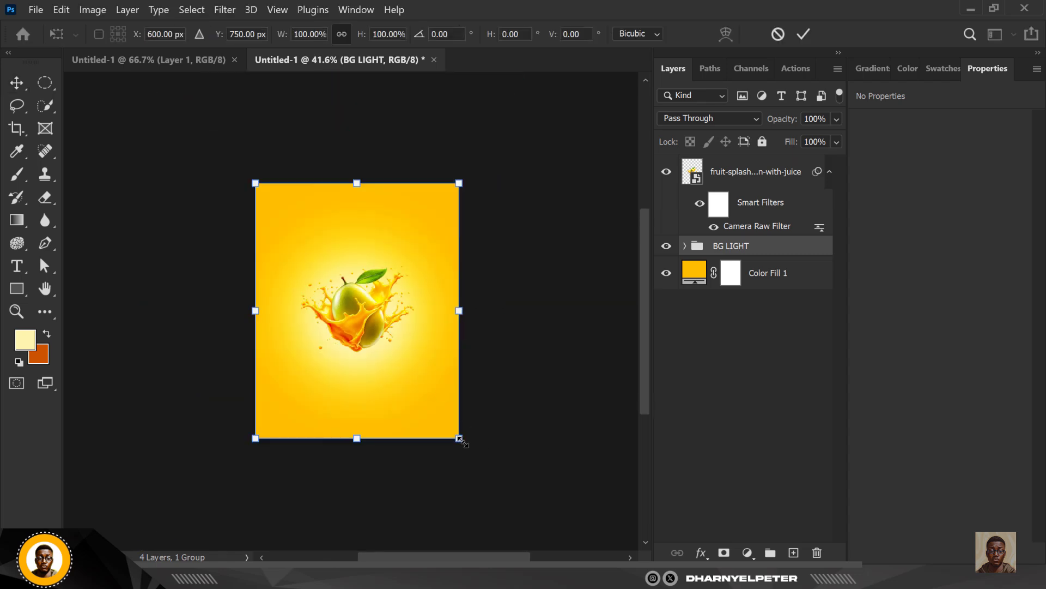
{"action": "left_click_drag", "start_coordinate": [461, 439], "coordinate": [504, 478]}
{"action": "key", "text": "Return"}
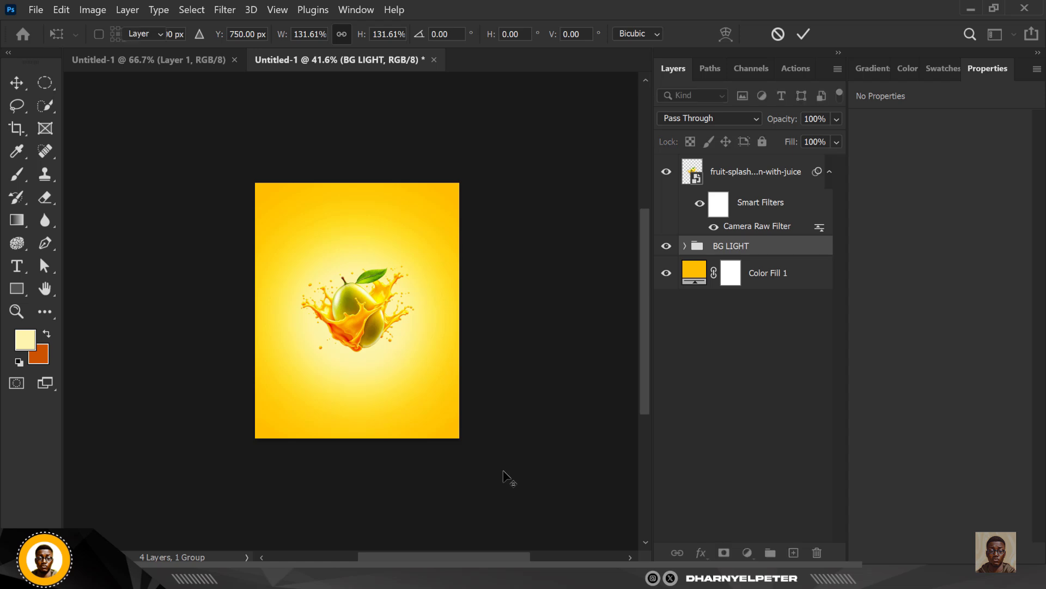
- Duplicate the BG LIGHT group with Ctrl+J to create BG LIGHT copy
{"action": "scroll", "coordinate": [385, 305], "scroll_direction": "up", "scroll_amount": 1}
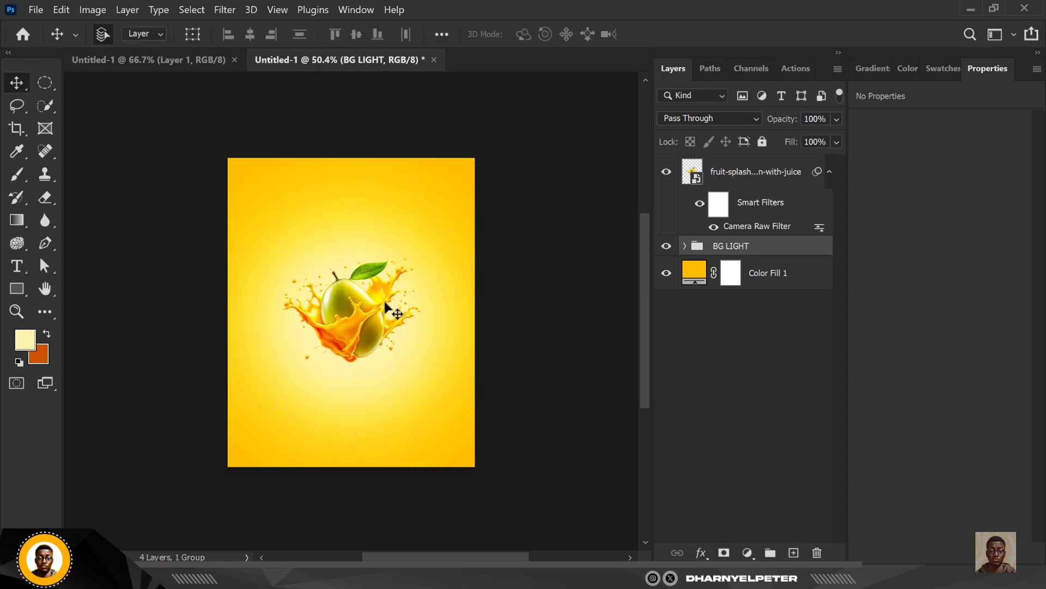
{"action": "scroll", "coordinate": [384, 304], "scroll_direction": "up", "scroll_amount": 2}
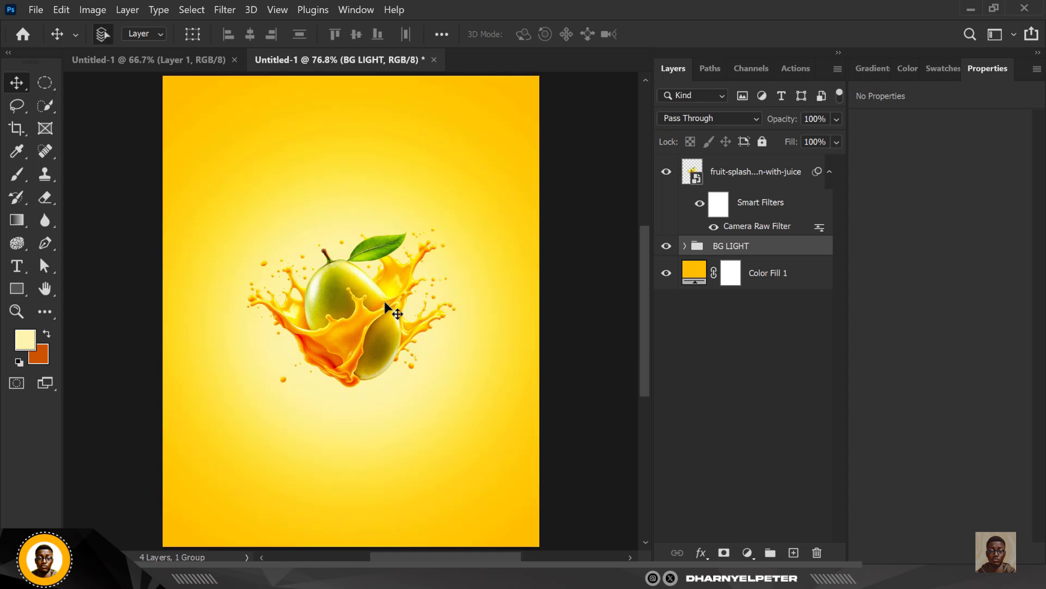
{"action": "key", "text": "ctrl+j"}
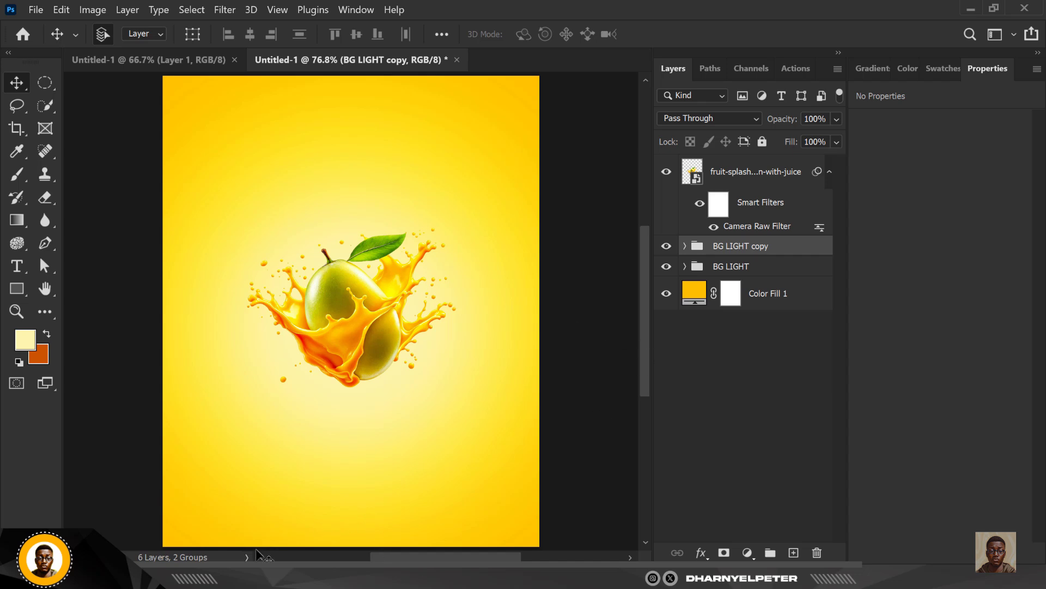
- Drag the Untitled-1 mango-chunks image from the MANGO folder onto the Photoshop canvas
{"action": "key", "text": "alt+Tab"}
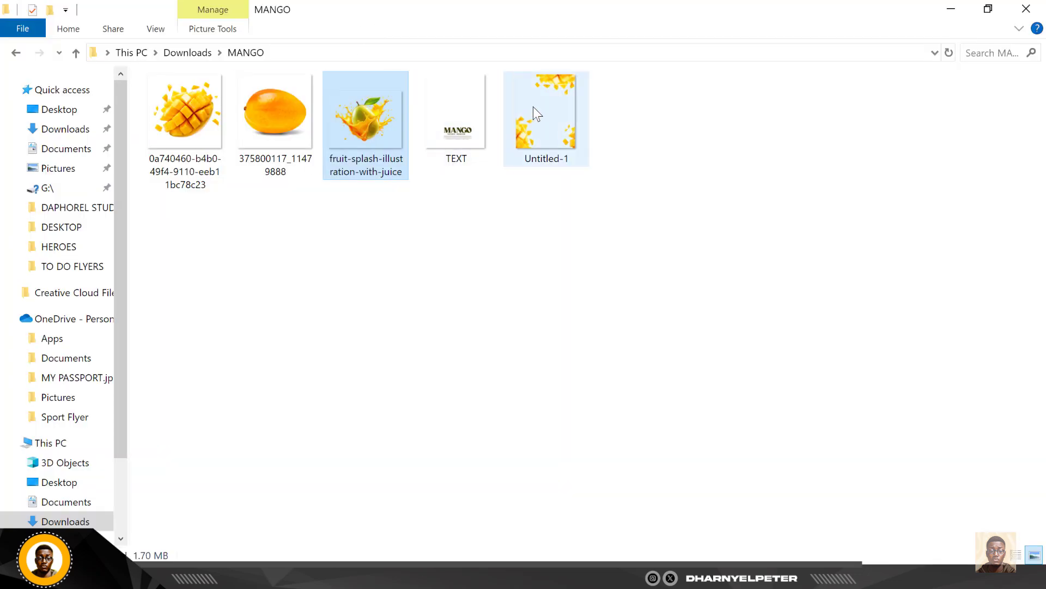
{"action": "left_click", "coordinate": [547, 114]}
{"action": "left_click_drag", "start_coordinate": [548, 114], "coordinate": [403, 269]}
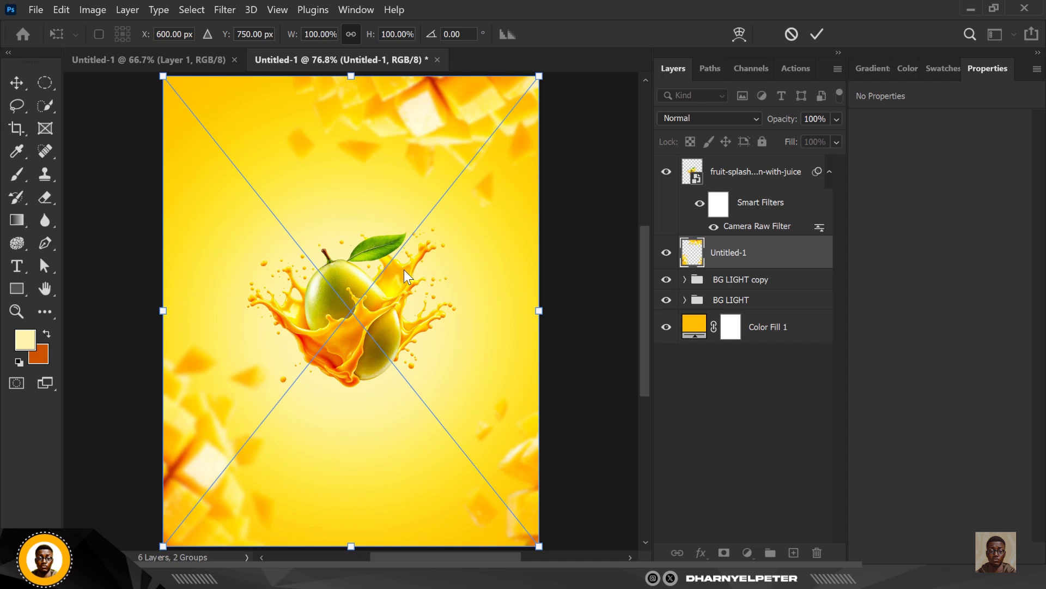
- Scale the mango-chunks overlay to 103.74% so it extends past the canvas edges
{"action": "scroll", "coordinate": [404, 206], "scroll_direction": "down", "scroll_amount": 2}
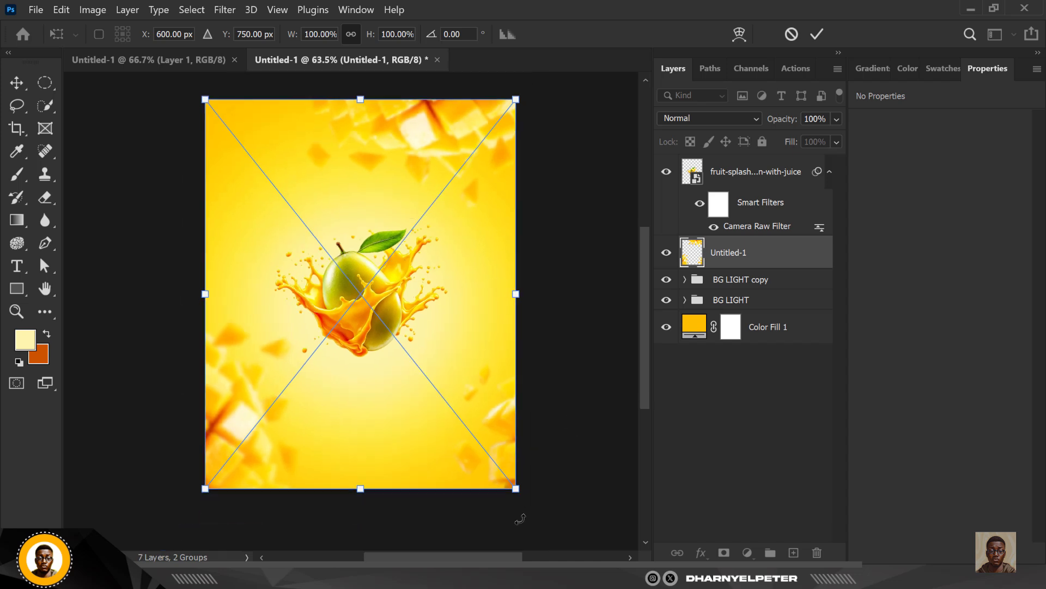
{"action": "left_click_drag", "start_coordinate": [516, 489], "coordinate": [523, 495]}
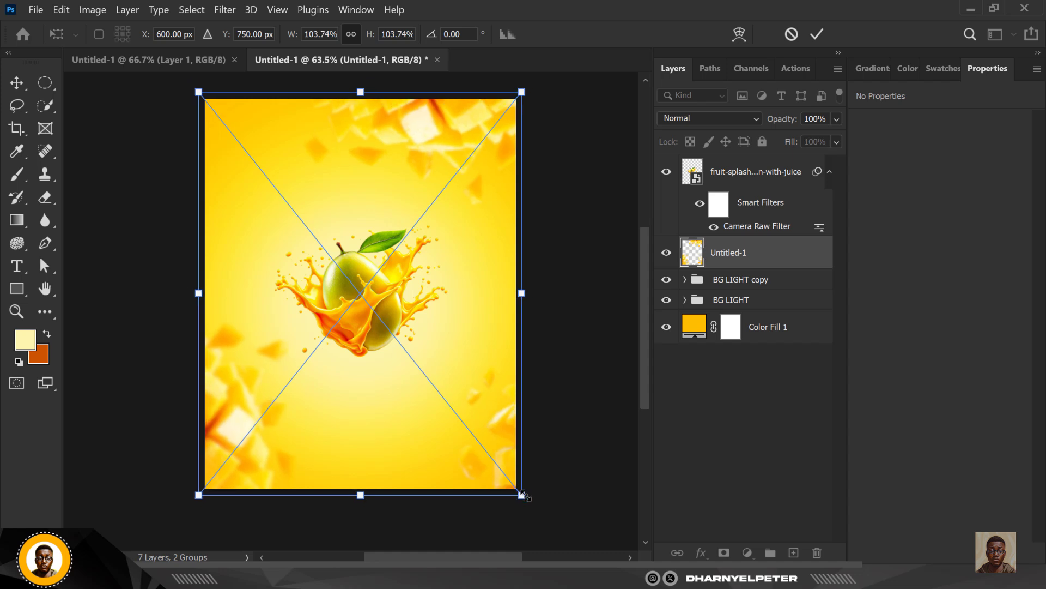
{"action": "key", "text": "Return"}
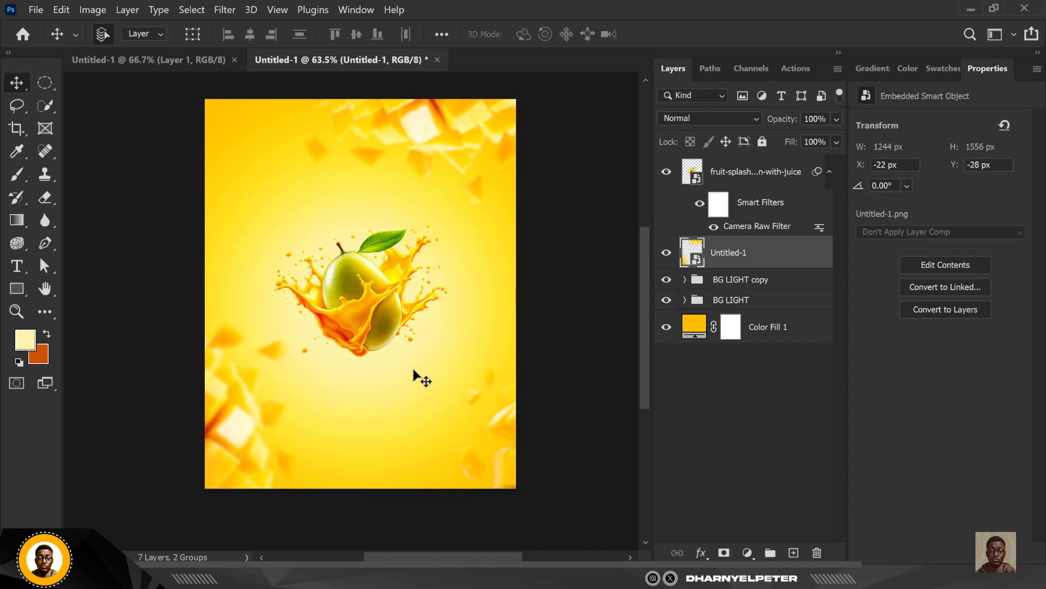
- Enlarge the fruit-splash mango slightly and nudge its position with the Move tool
{"action": "key", "text": "ctrl+1"}
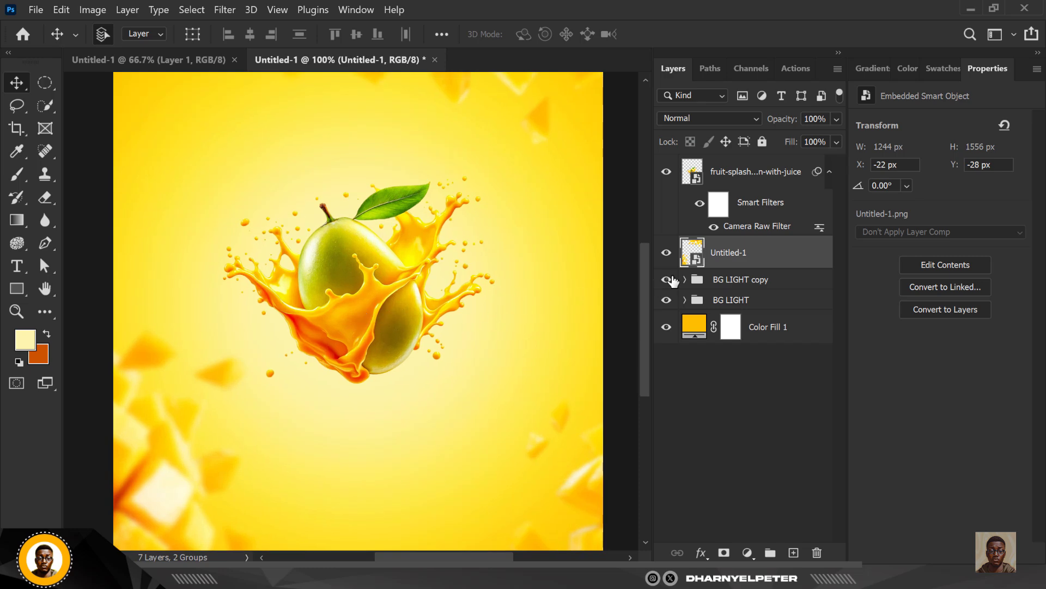
{"action": "left_click", "coordinate": [755, 175]}
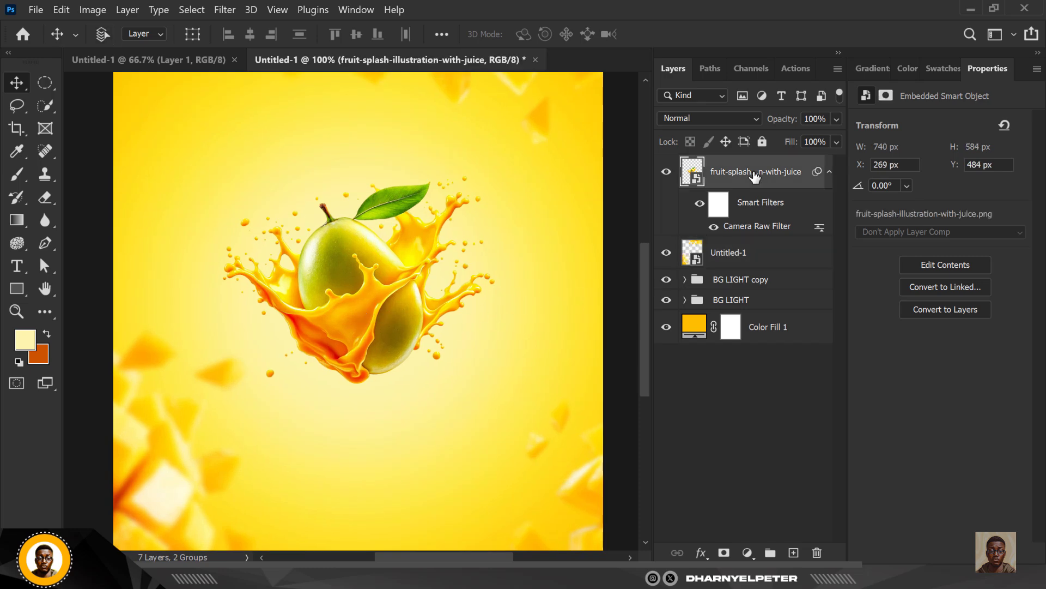
{"action": "key", "text": "ctrl+t"}
{"action": "key", "text": "ctrl+0"}
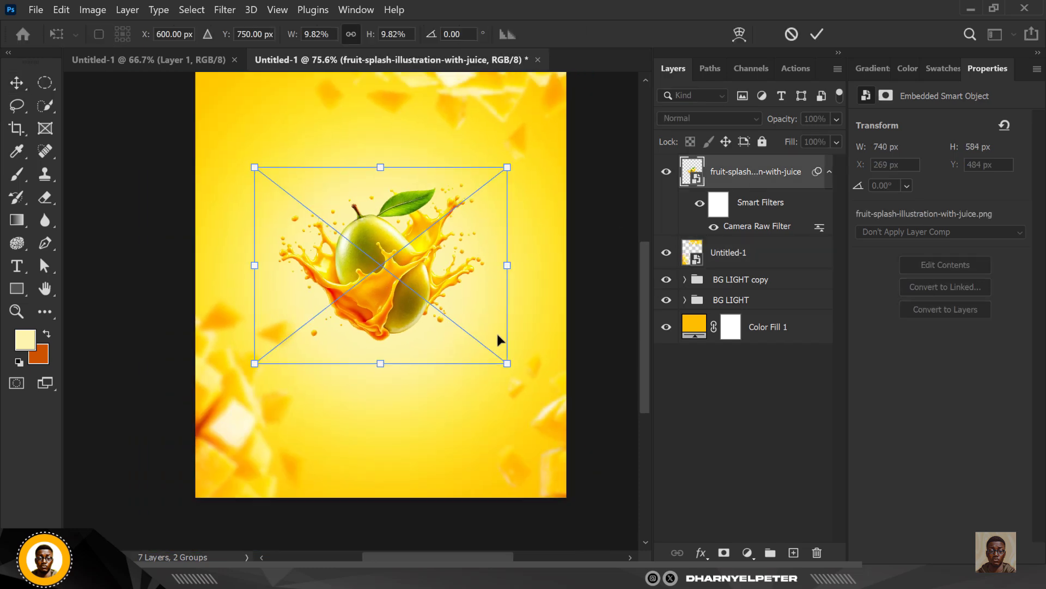
{"action": "left_click_drag", "start_coordinate": [507, 363], "coordinate": [522, 375]}
{"action": "key", "text": "Return"}
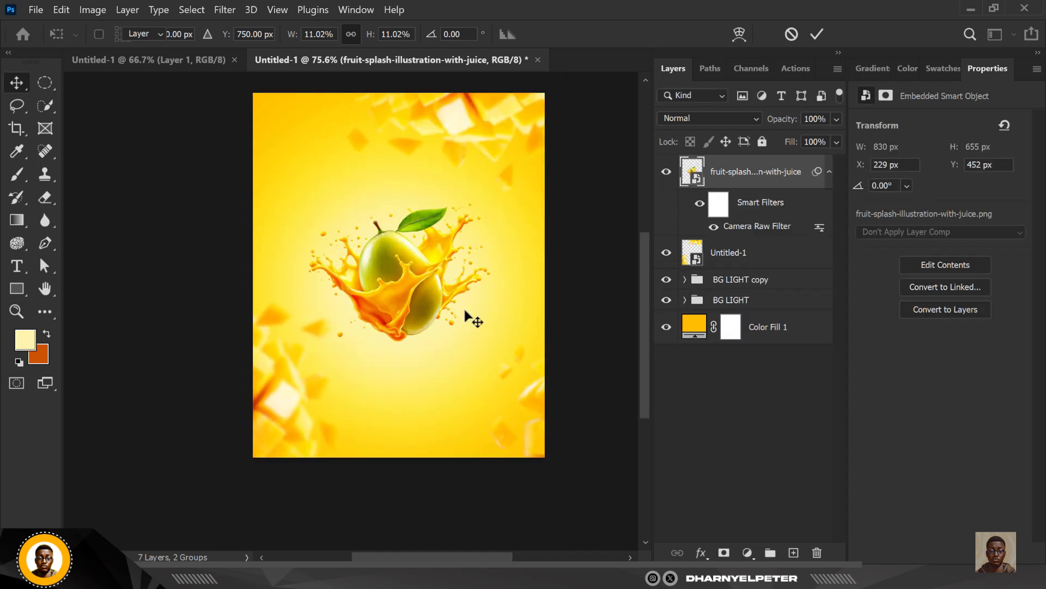
{"action": "key", "text": "ctrl"}
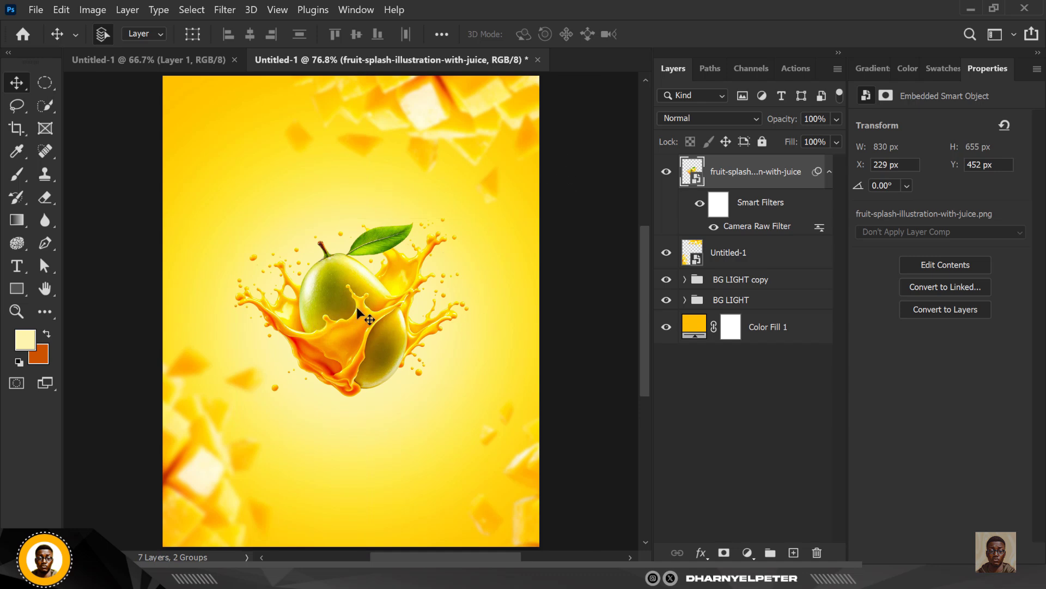
{"action": "mouse_move", "coordinate": [358, 308]}
{"action": "left_mouse_down"}
{"action": "mouse_move", "coordinate": [360, 288]}
{"action": "mouse_move", "coordinate": [363, 319]}
{"action": "left_mouse_up"}
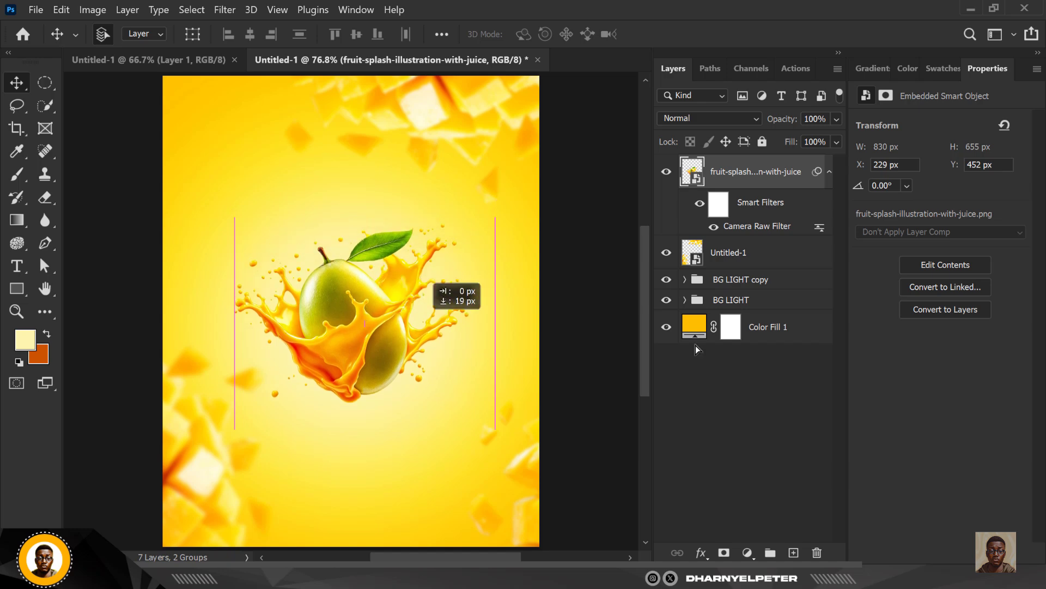
- Select the juice-splash mango layer and nudge it slightly upward
{"action": "left_click", "coordinate": [760, 283]}
{"action": "left_click", "coordinate": [761, 301], "text": "shift"}
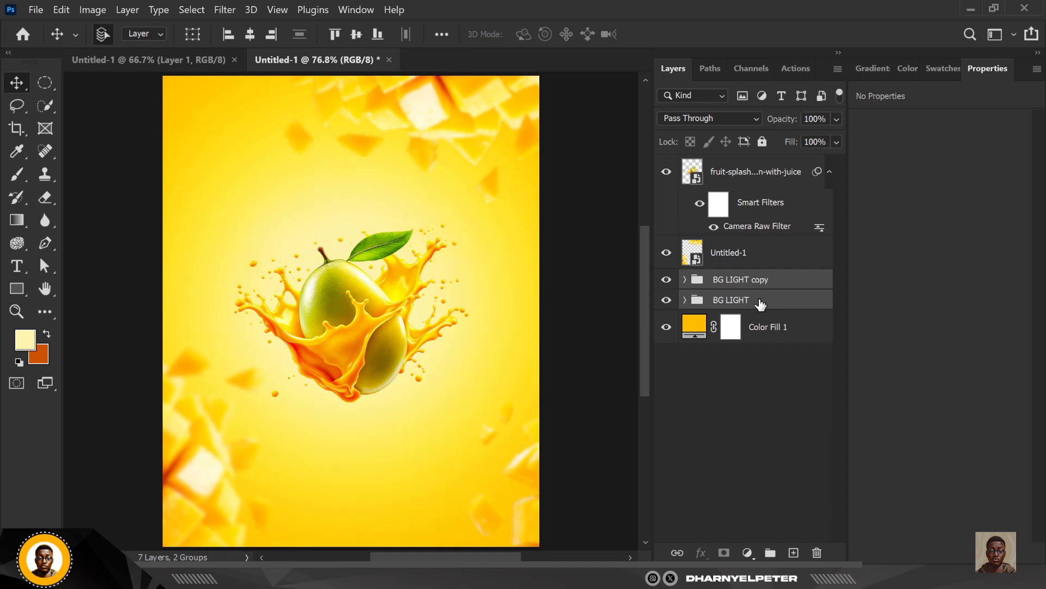
{"action": "left_click", "coordinate": [379, 311]}
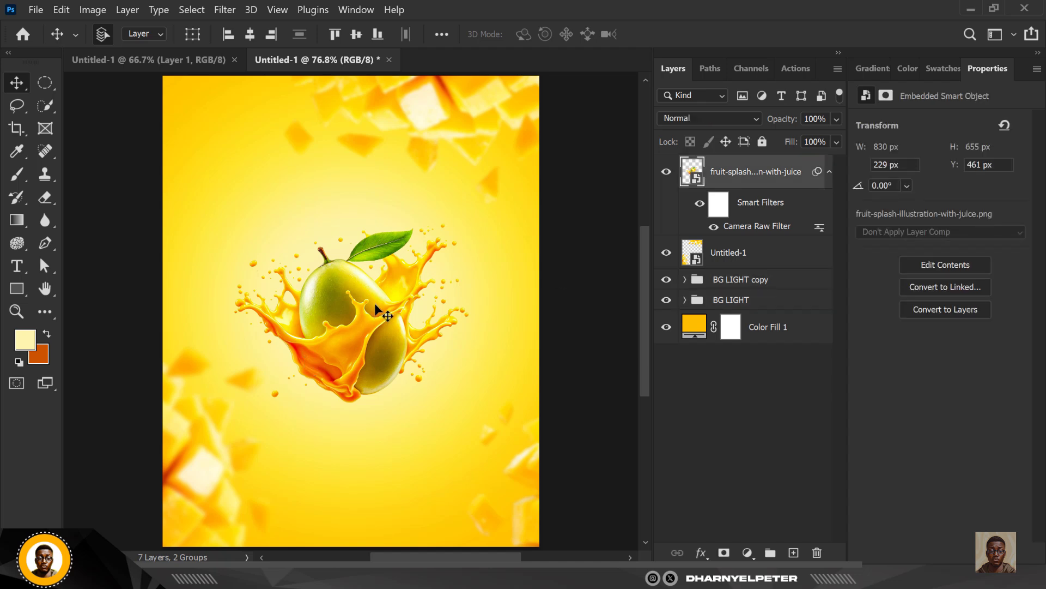
{"action": "key", "text": "shift+Up"}
{"action": "key", "text": "shift+Up"}
{"action": "key", "text": "shift+Up"}
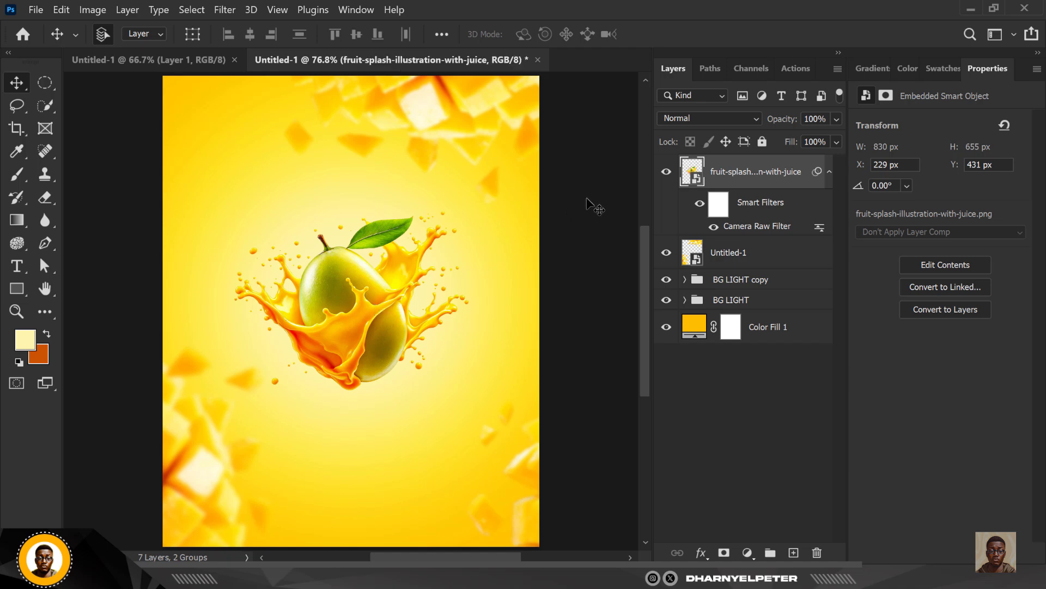
- Drag the TEXT image from the MANGO folder into the poster
{"action": "key", "text": "alt+Tab"}
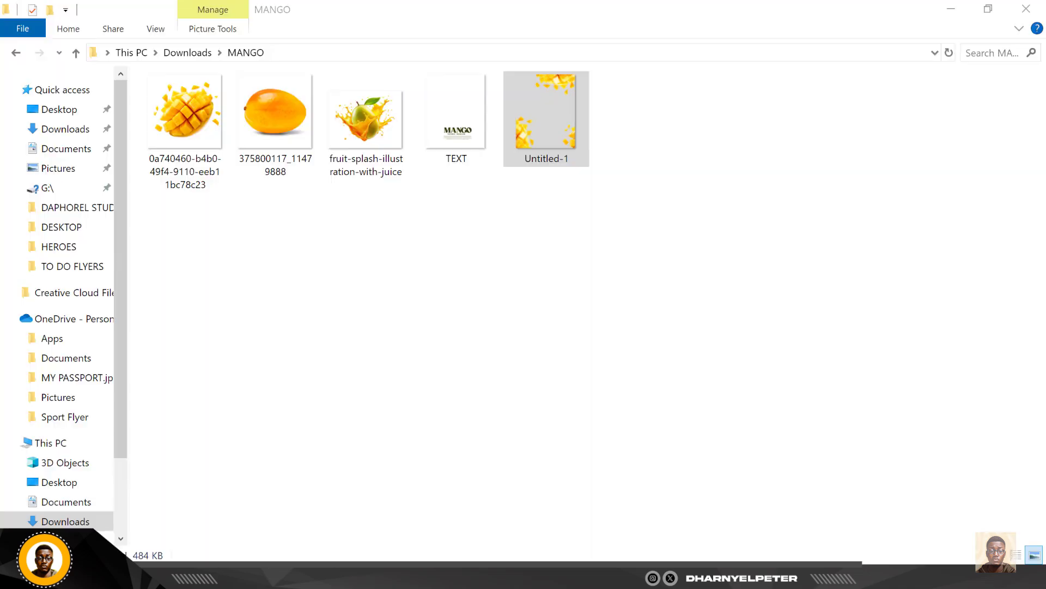
{"action": "left_click", "coordinate": [452, 153]}
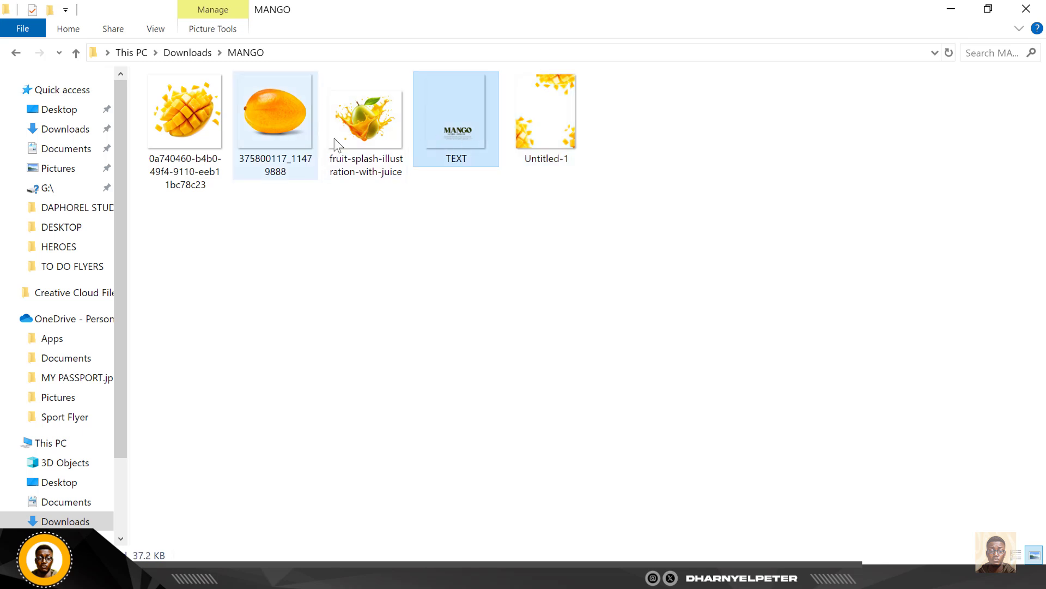
{"action": "left_click_drag", "start_coordinate": [458, 129], "coordinate": [387, 463]}
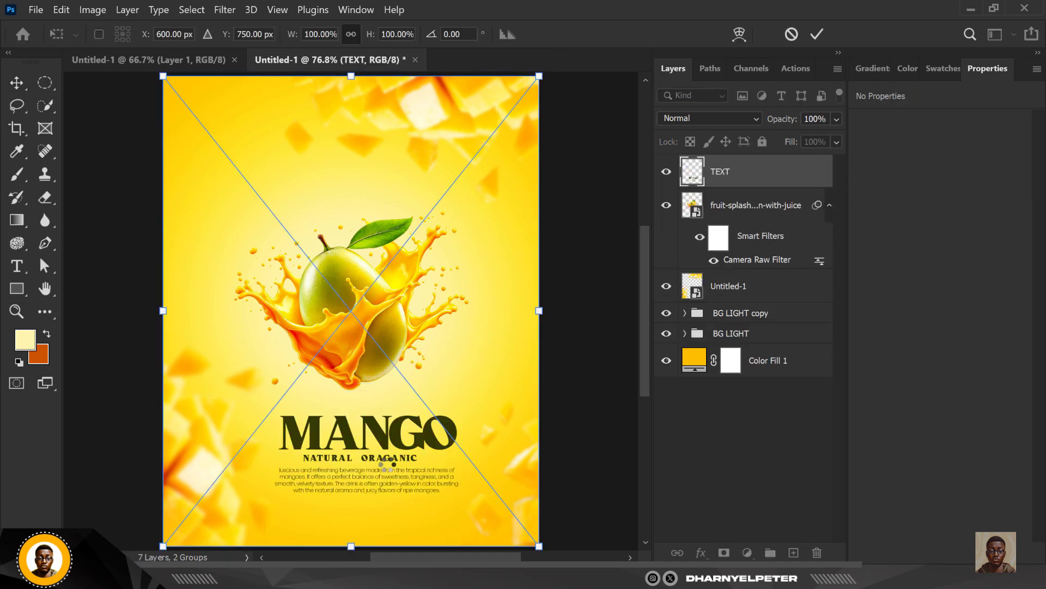
- Commit the MANGO text block and move the juice-splash mango up 56 px
{"action": "key", "text": "Return"}
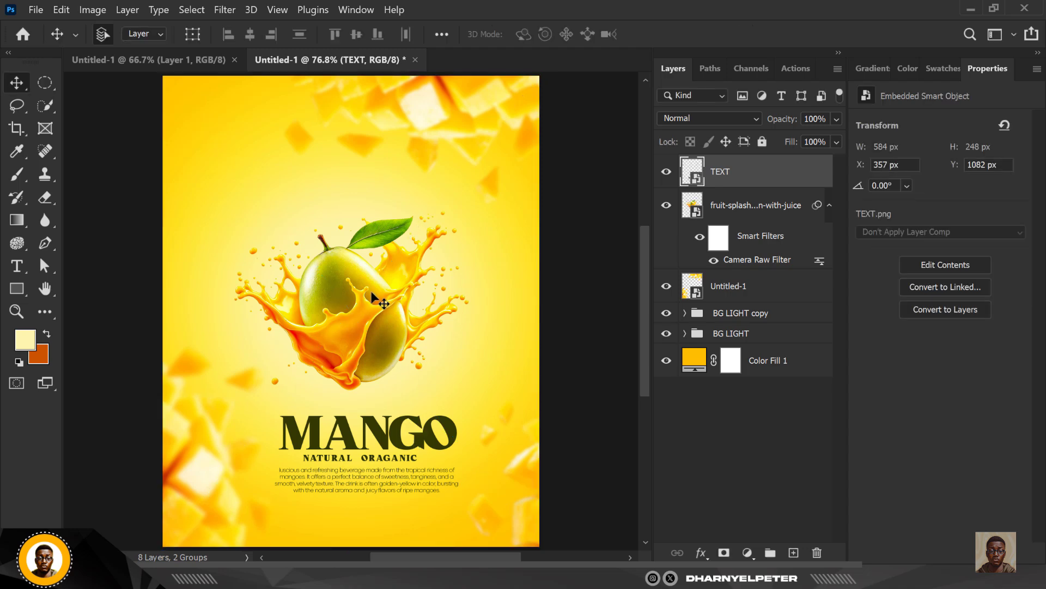
{"action": "left_click_drag", "start_coordinate": [370, 289], "coordinate": [375, 273]}
{"action": "scroll", "coordinate": [378, 299], "scroll_direction": "up", "scroll_amount": 4}
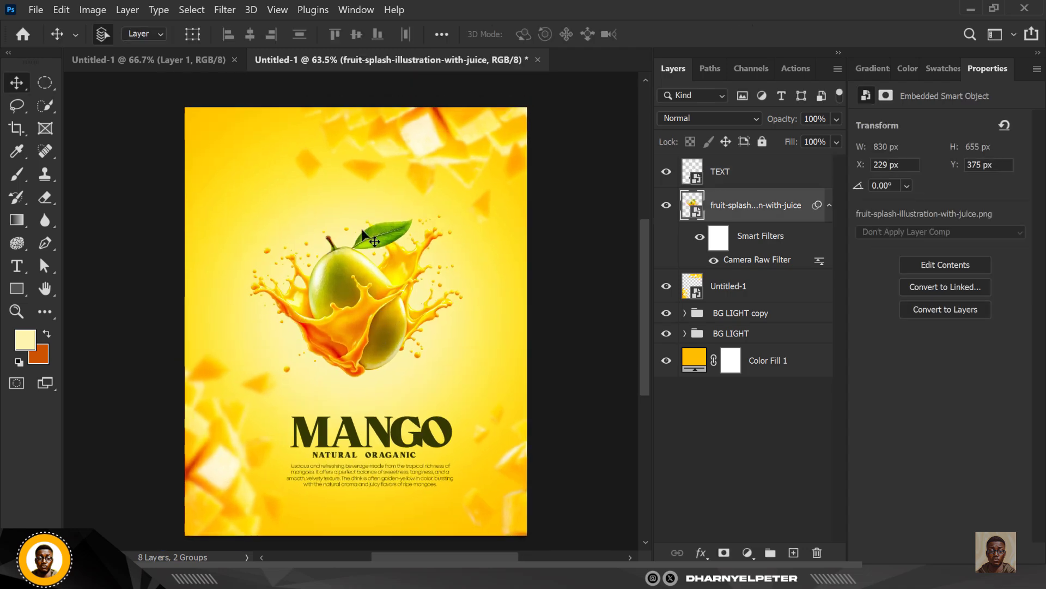
{"action": "scroll", "coordinate": [374, 298], "scroll_direction": "down", "scroll_amount": 6}
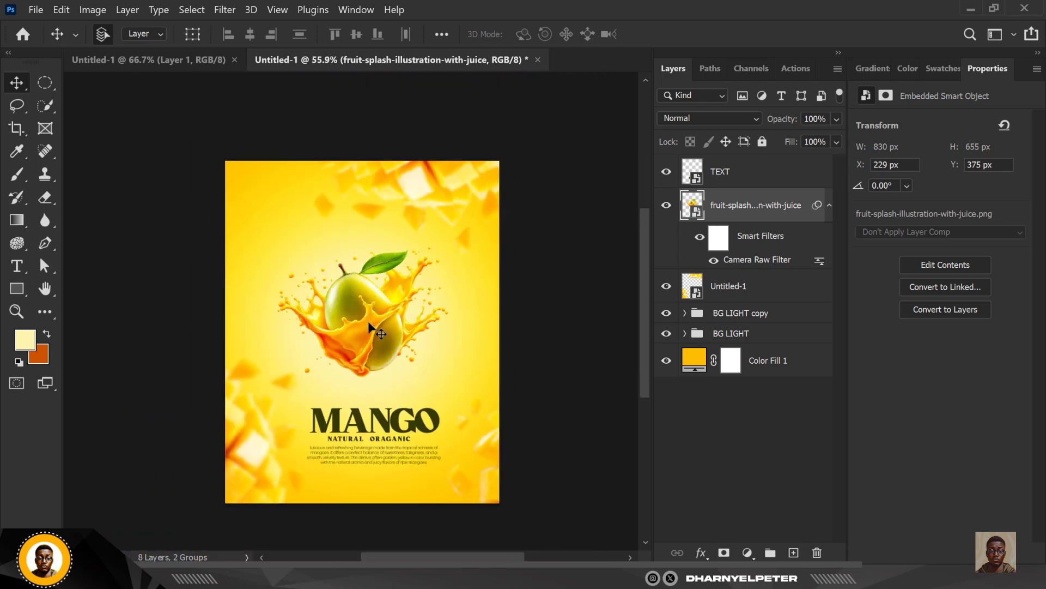
- Enlarge the juice-splash mango to 12.27% (925 × 730 px)
{"action": "key", "text": "ctrl+t"}
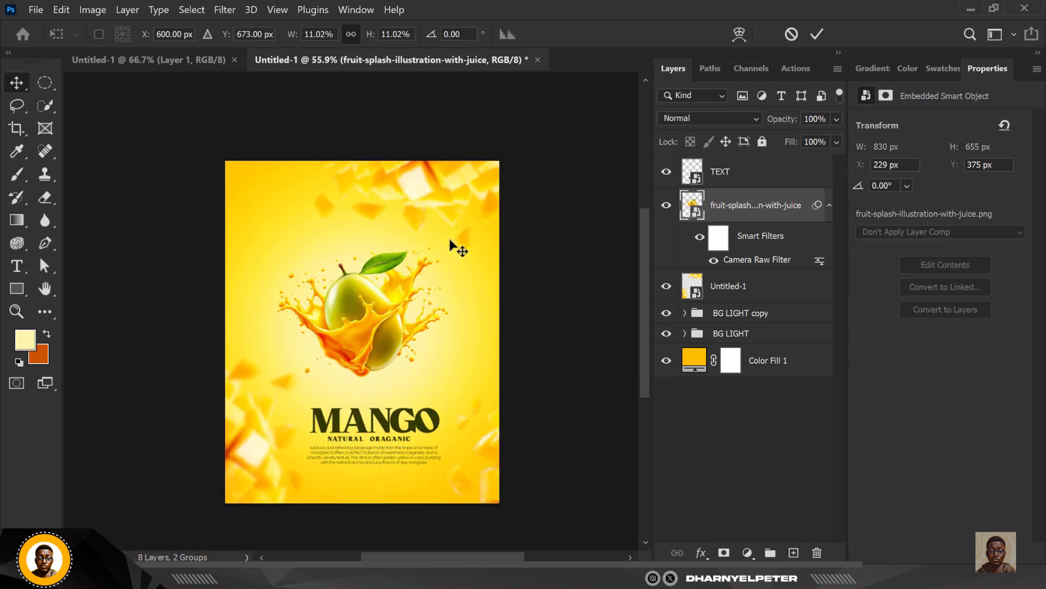
{"action": "left_click_drag", "start_coordinate": [466, 234], "coordinate": [481, 226]}
{"action": "key", "text": "Return"}
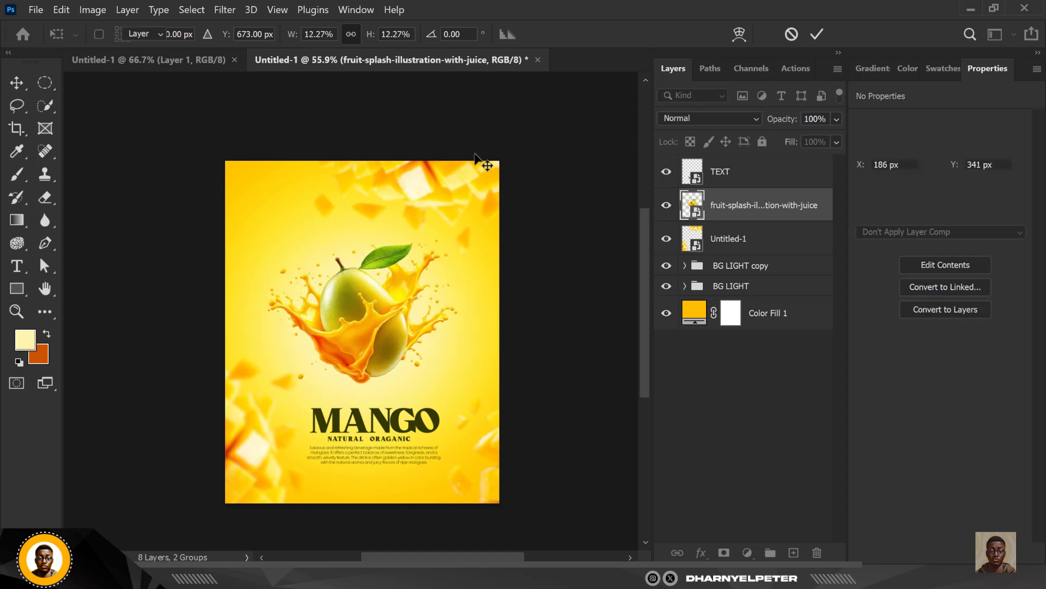
{"action": "scroll", "coordinate": [385, 274], "scroll_direction": "up", "scroll_amount": 3}
{"action": "scroll", "coordinate": [385, 274], "scroll_direction": "down", "scroll_amount": 2}
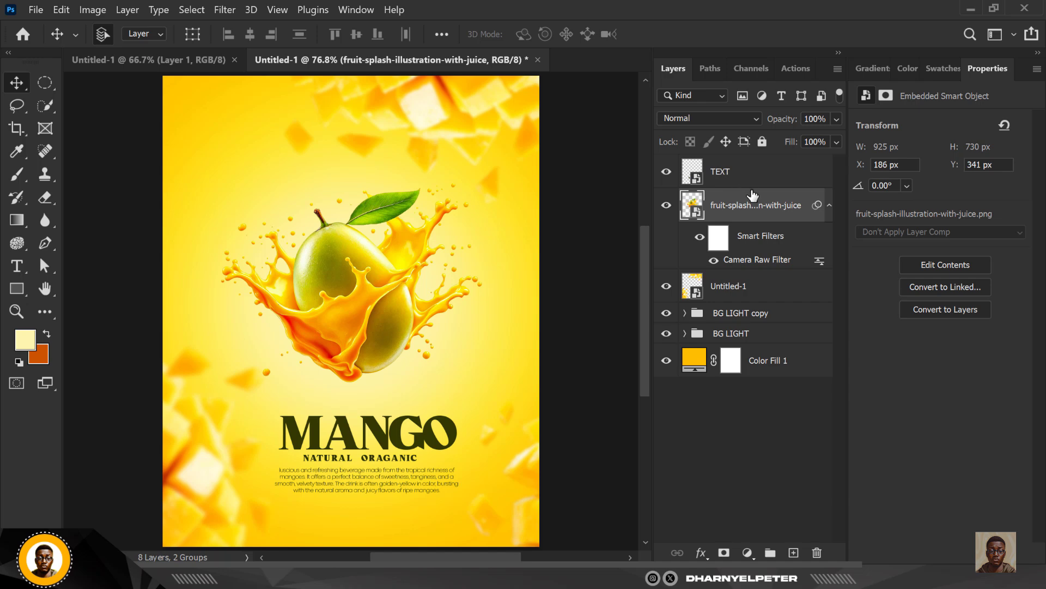
- Add Layer 3 and sample yellow-orange fbb201 from the juice splash as the colour
{"action": "left_click", "coordinate": [793, 552]}
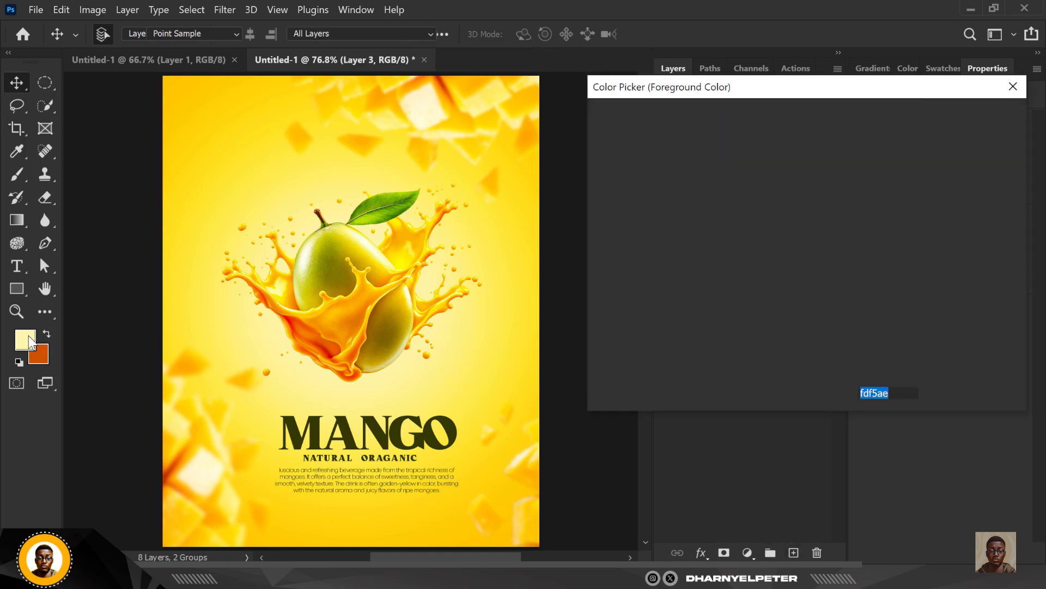
{"action": "left_click", "coordinate": [331, 316]}
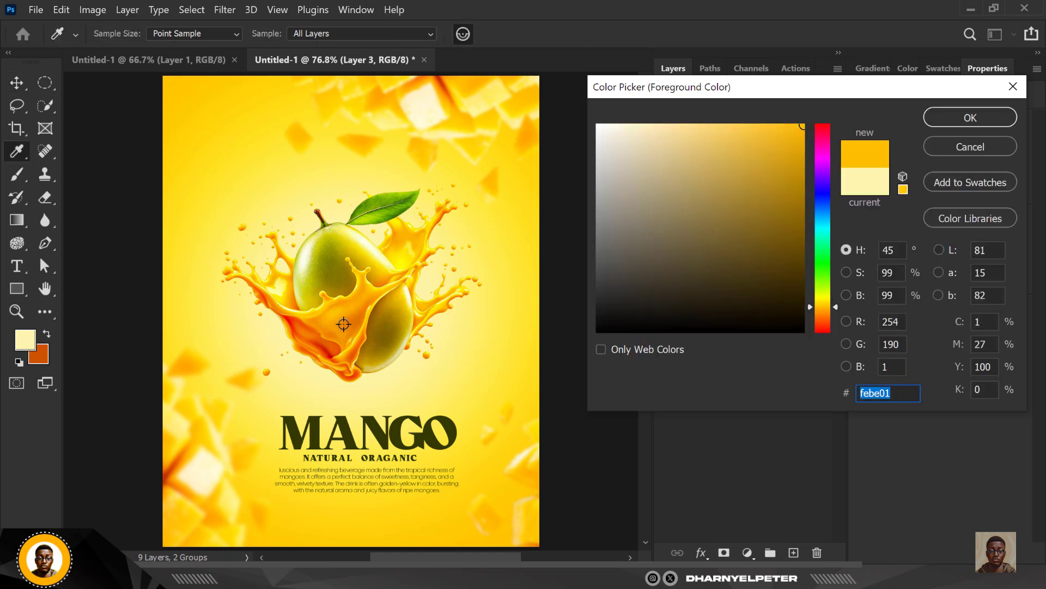
{"action": "left_click", "coordinate": [343, 324]}
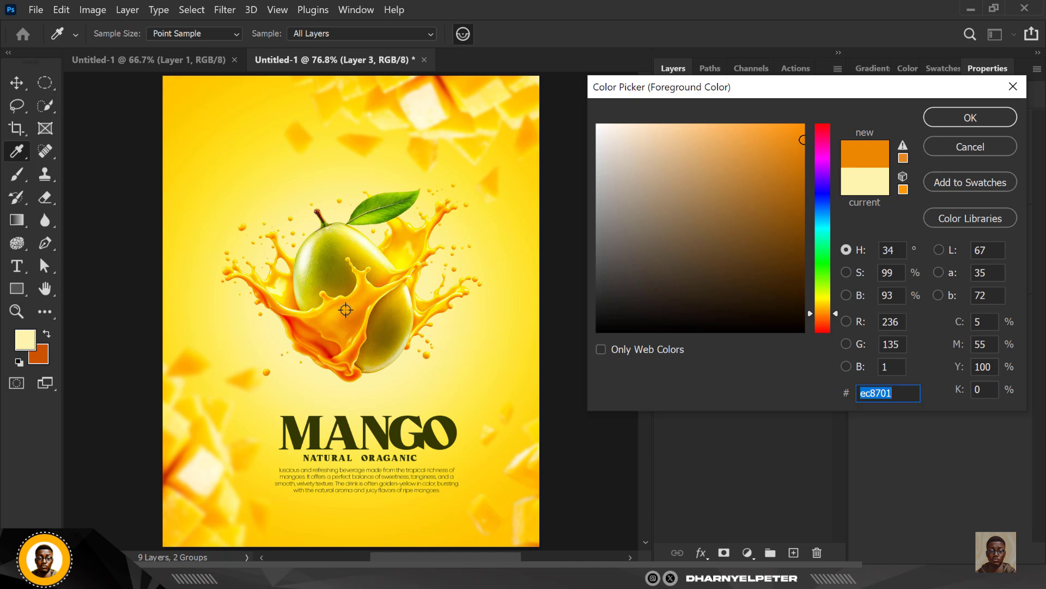
{"action": "left_click", "coordinate": [346, 310]}
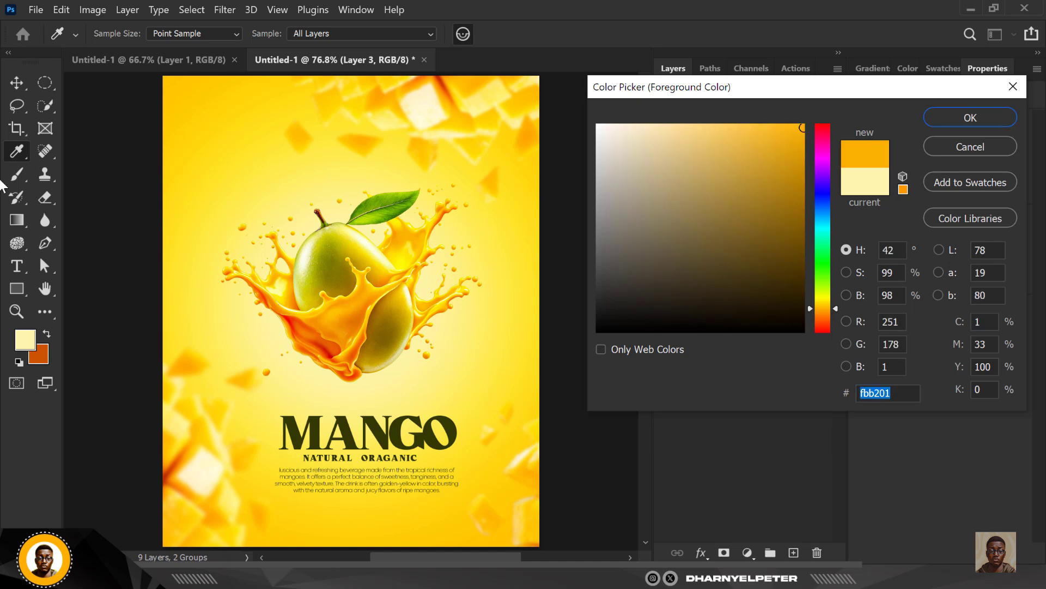
{"action": "key", "text": "Return"}
- Paint soft light dabs on Layer 3 around the splash with the Brush Tool
{"action": "key", "text": "v"}
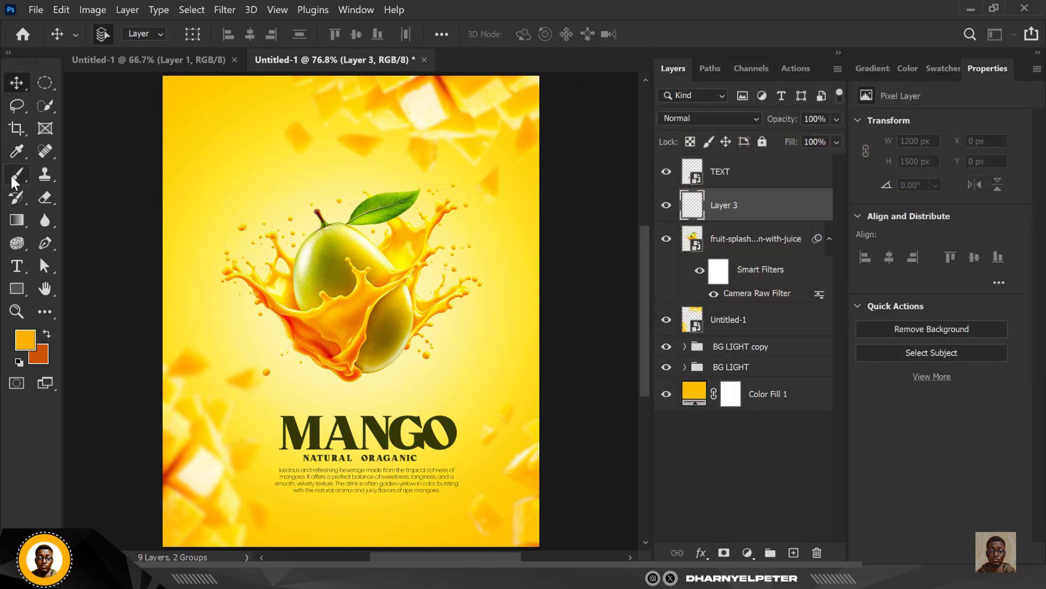
{"action": "left_click", "coordinate": [12, 177]}
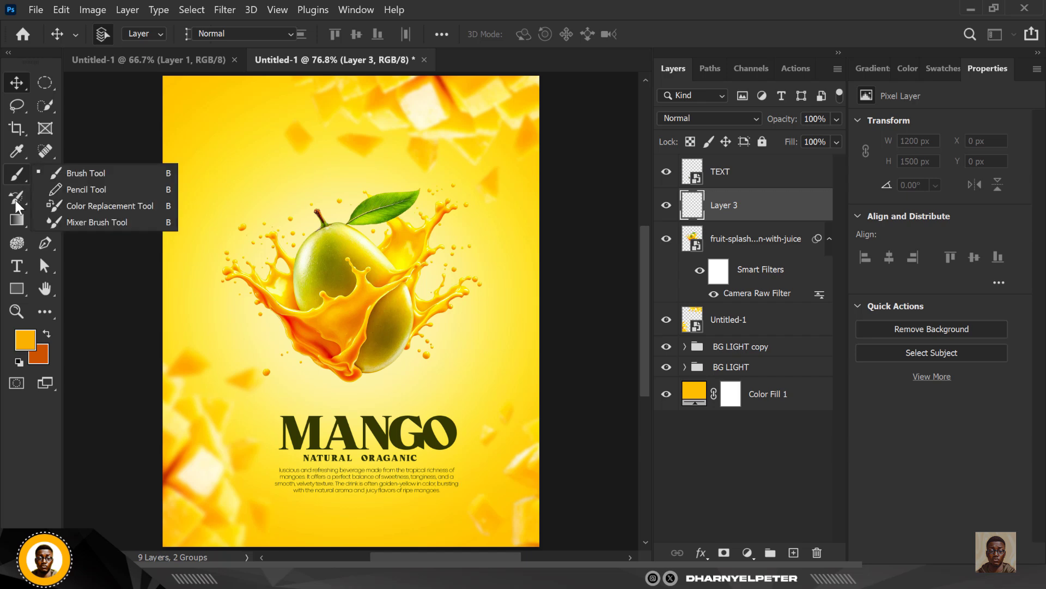
{"action": "left_click", "coordinate": [81, 174]}
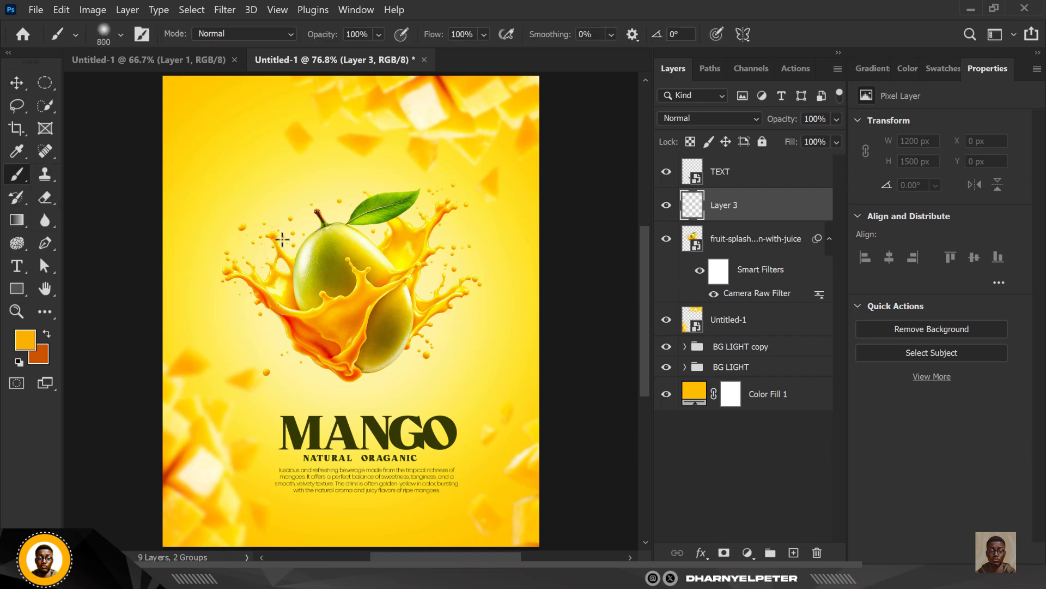
{"action": "left_click", "coordinate": [274, 213]}
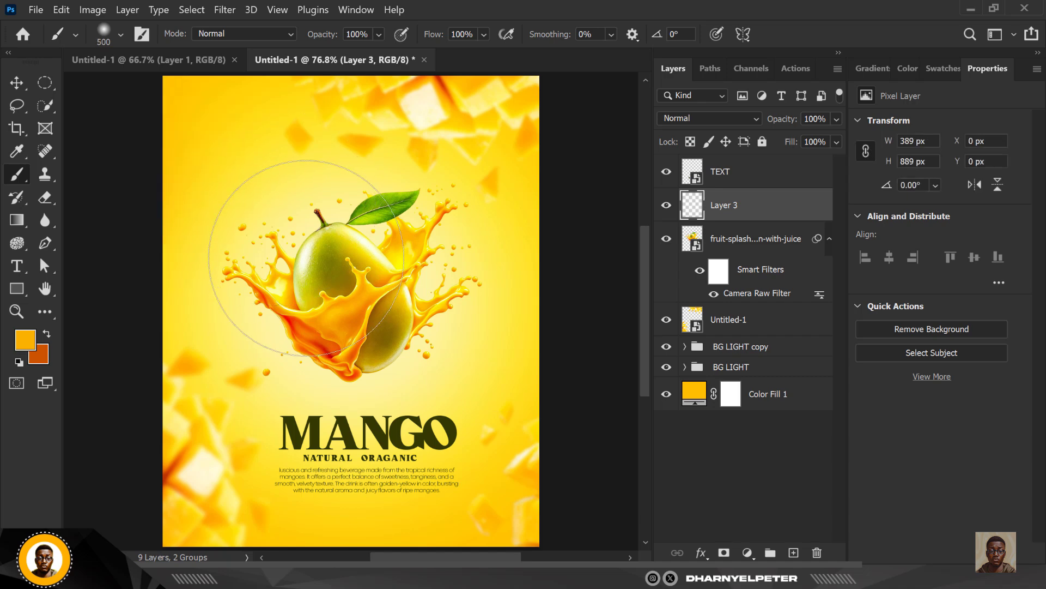
{"action": "left_click", "coordinate": [396, 251]}
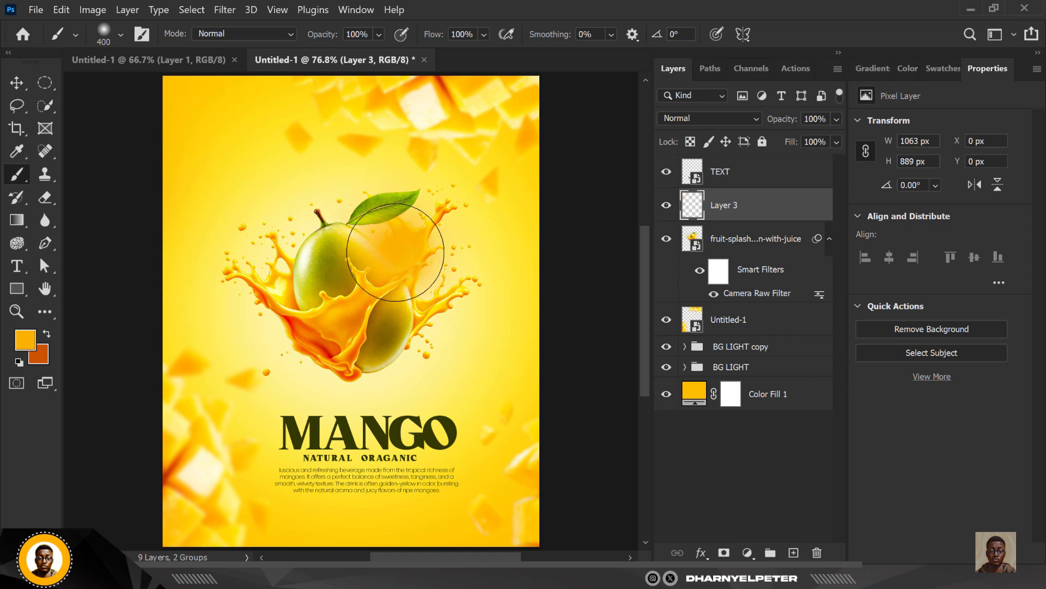
- Set Layer 3 to Screen blend mode and paint more light over the splash
{"action": "left_click", "coordinate": [723, 114]}
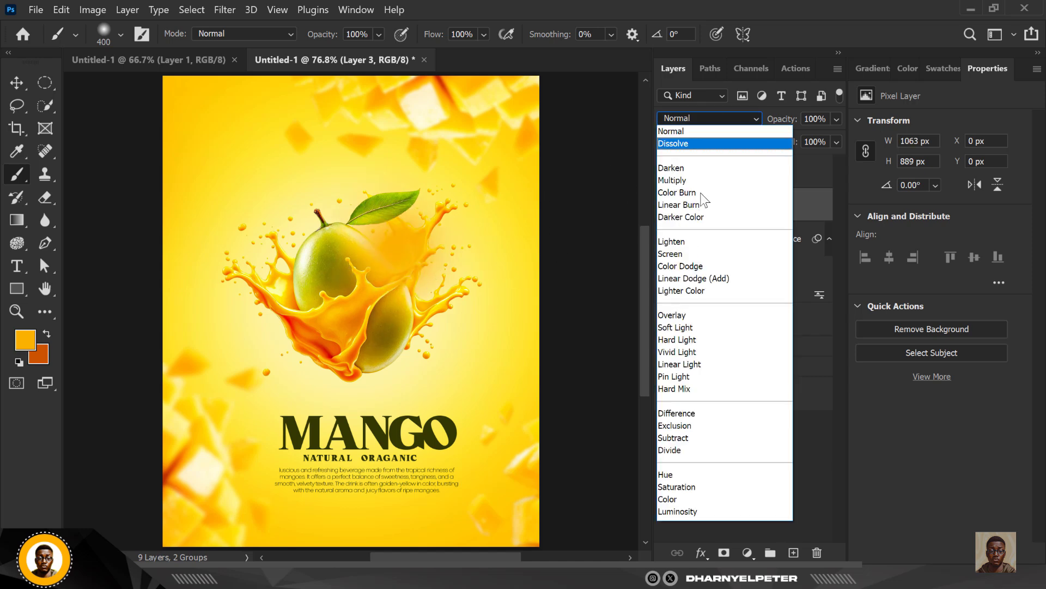
{"action": "left_click", "coordinate": [693, 255]}
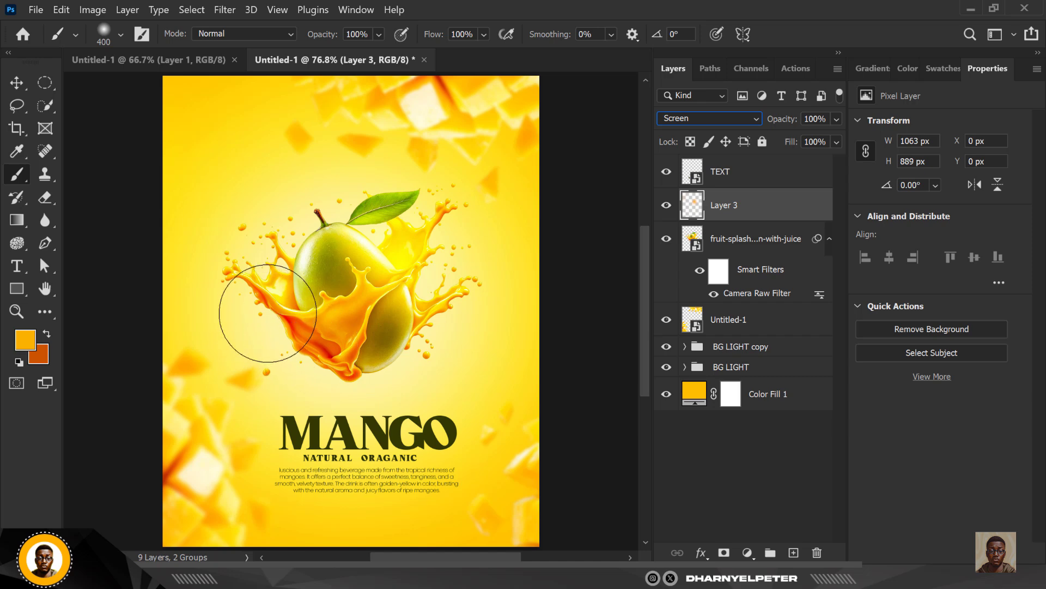
{"action": "mouse_move", "coordinate": [267, 314]}
{"action": "left_mouse_down"}
{"action": "mouse_move", "coordinate": [275, 309]}
{"action": "mouse_move", "coordinate": [259, 325]}
{"action": "left_mouse_up"}
{"action": "mouse_move", "coordinate": [330, 499]}
{"action": "left_mouse_down"}
{"action": "mouse_move", "coordinate": [406, 360]}
{"action": "mouse_move", "coordinate": [403, 376]}
{"action": "left_mouse_up"}
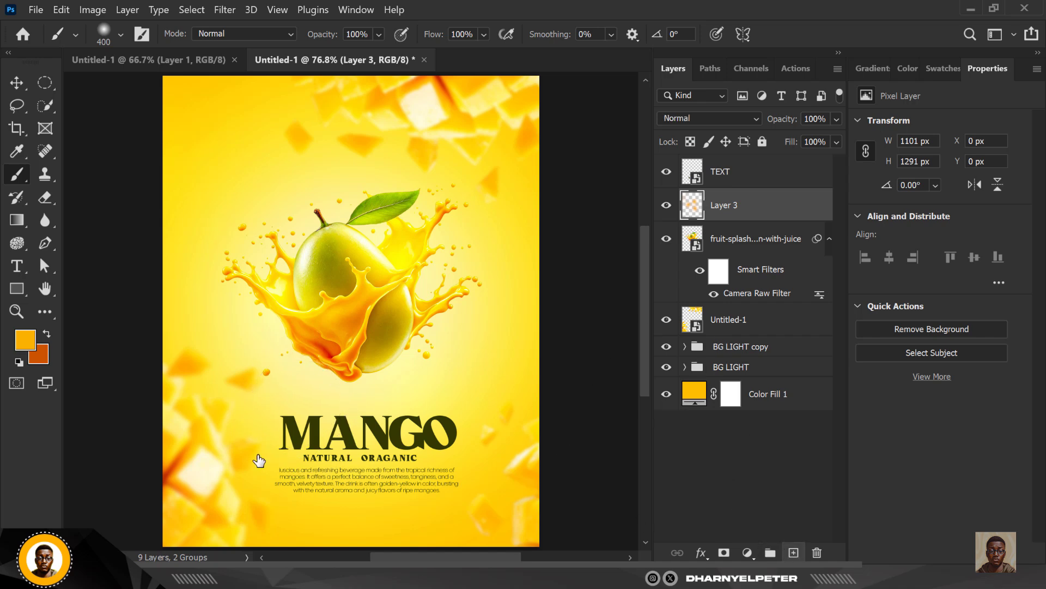
- Brush an orange glow under the splash on new Layer 4 in Linear Dodge (Add) mode
{"action": "left_click", "coordinate": [793, 552]}
{"action": "left_click_drag", "start_coordinate": [303, 385], "coordinate": [381, 381]}
{"action": "left_click_drag", "start_coordinate": [504, 385], "coordinate": [502, 374]}
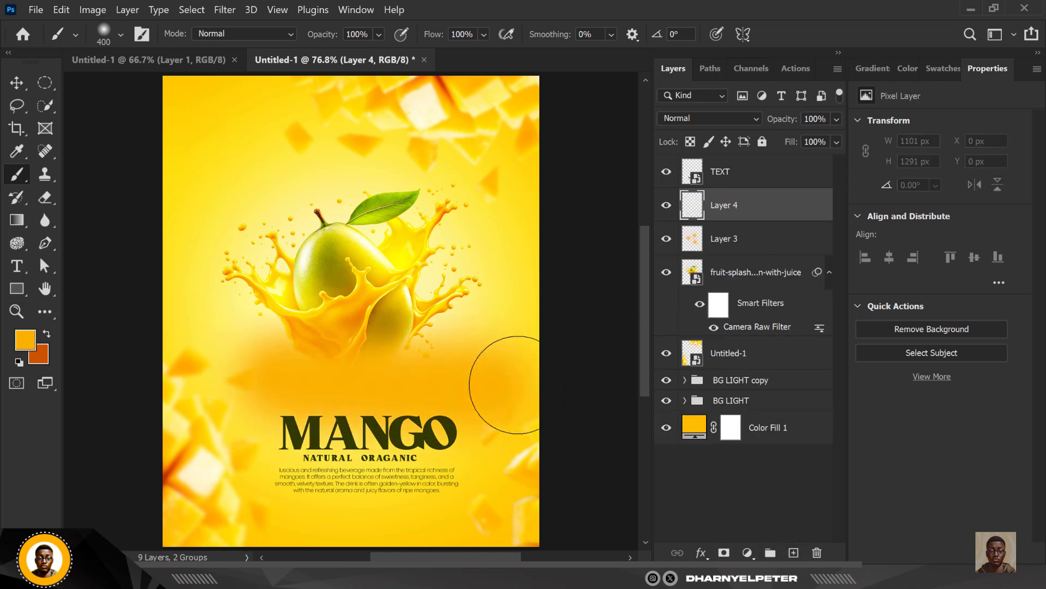
{"action": "left_click", "coordinate": [720, 114]}
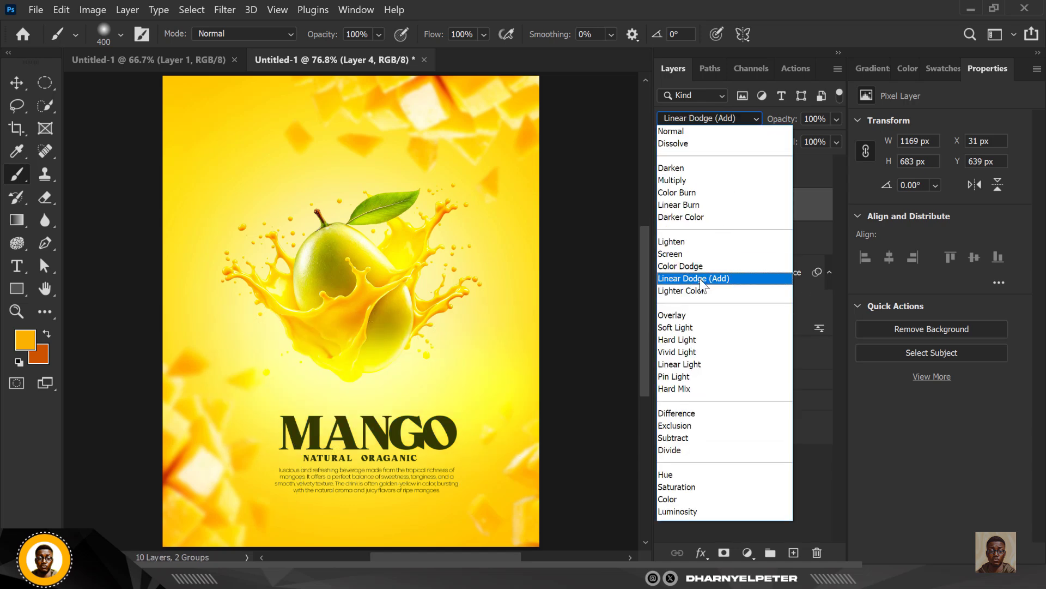
{"action": "left_click", "coordinate": [699, 279]}
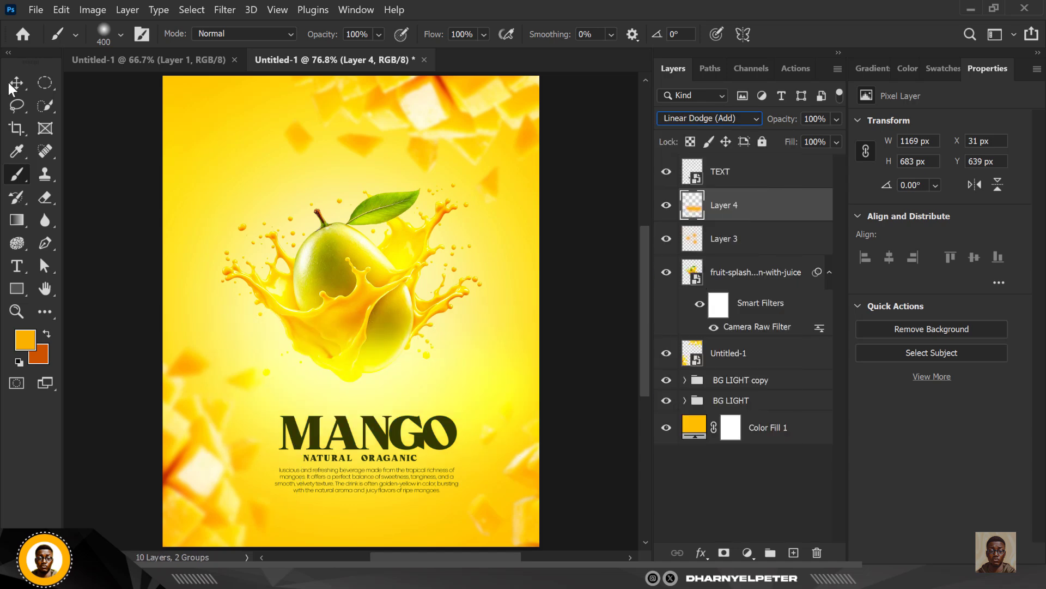
- Move the orange glow lower on the poster
{"action": "key", "text": "v"}
{"action": "left_click_drag", "start_coordinate": [351, 387], "coordinate": [367, 314]}
{"action": "scroll", "coordinate": [367, 314], "scroll_direction": "down", "scroll_amount": 2}
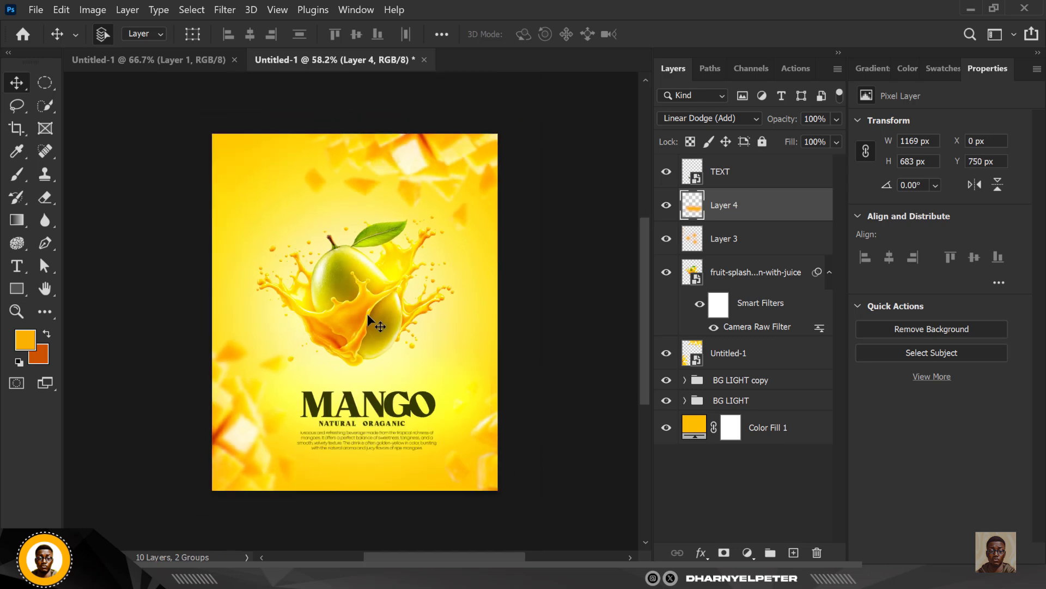
{"action": "scroll", "coordinate": [369, 299], "scroll_direction": "up", "scroll_amount": 2}
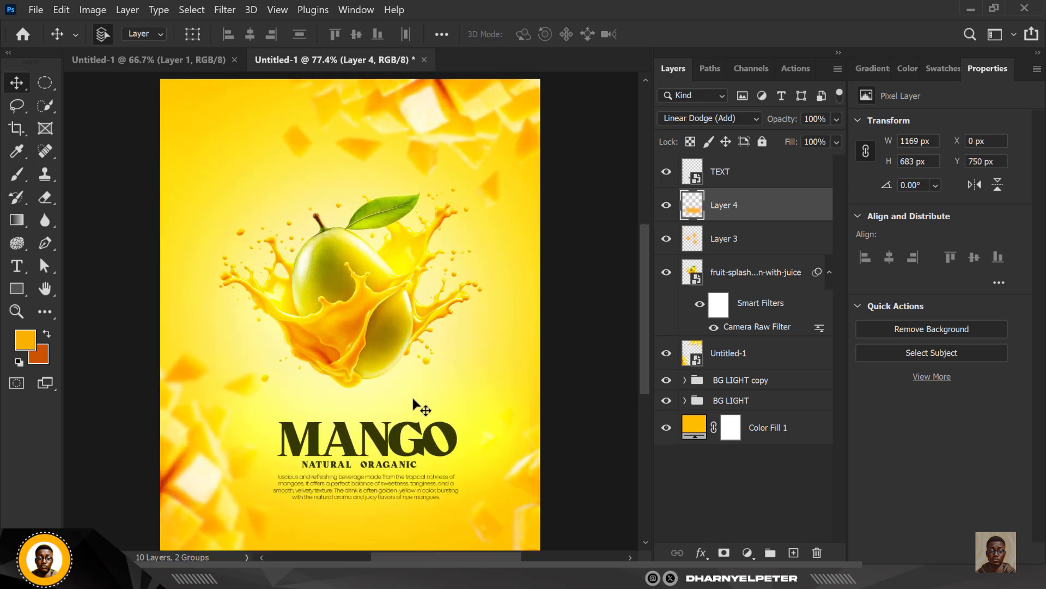
- Fade Layer 4's glow to 65% opacity
{"action": "key", "text": "9"}
{"action": "key", "text": "1"}
{"action": "left_click", "coordinate": [838, 120]}
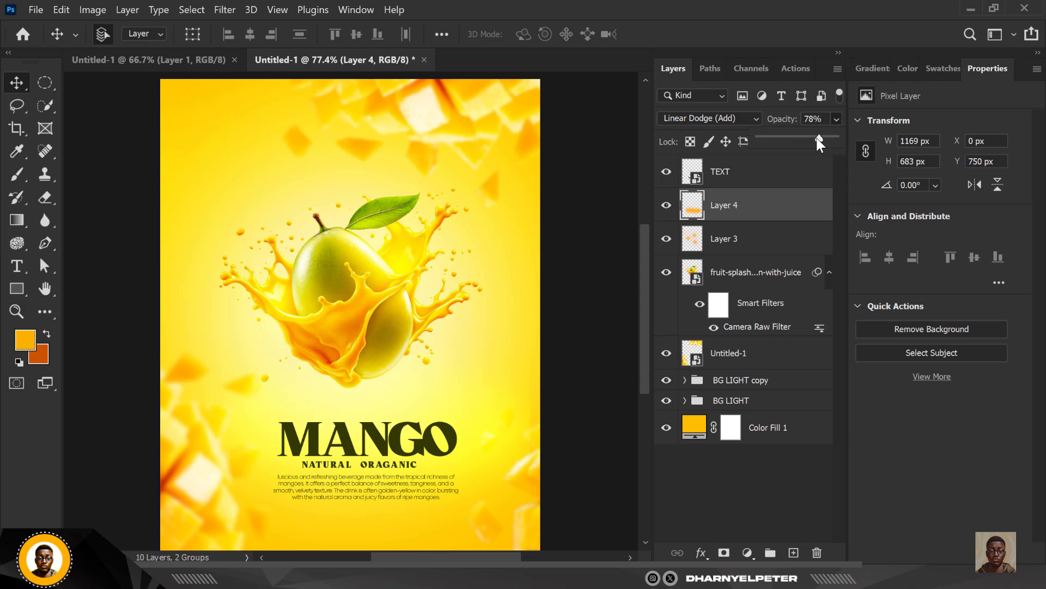
{"action": "left_click_drag", "start_coordinate": [814, 138], "coordinate": [809, 139]}
{"action": "left_click", "coordinate": [444, 233]}
{"action": "key", "text": "shift+alt+n"}
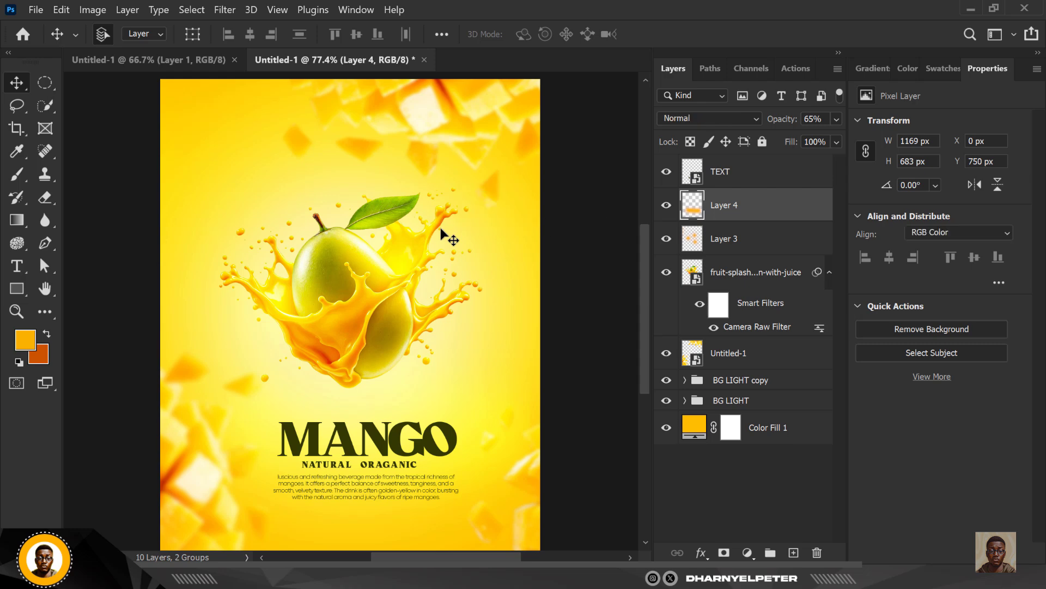
{"action": "key", "text": "ctrl+minus"}
{"action": "key", "text": "ctrl+0"}
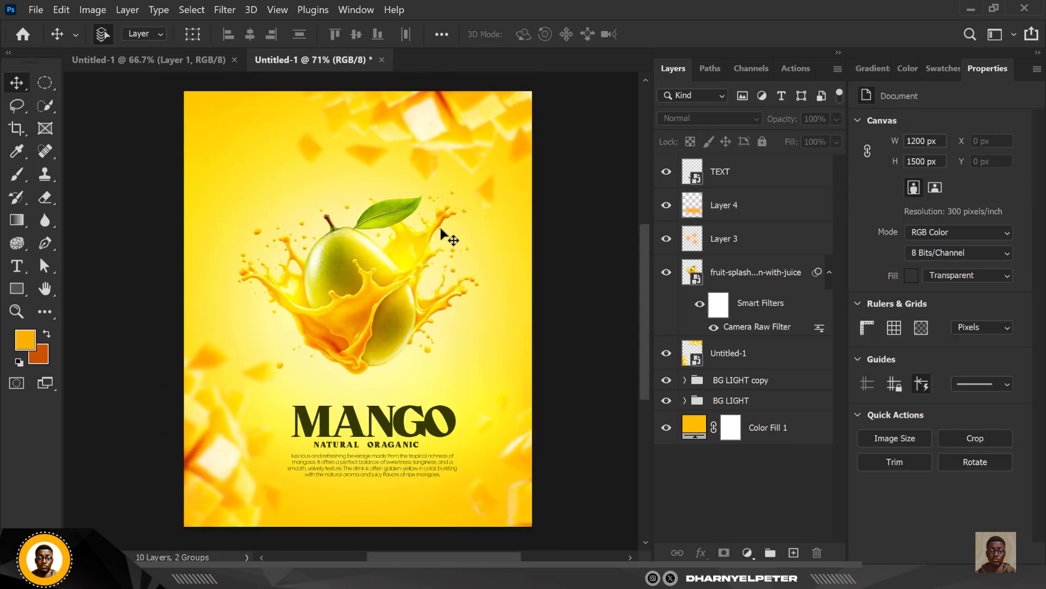
{"action": "scroll", "coordinate": [438, 223], "scroll_direction": "up", "scroll_amount": 2}
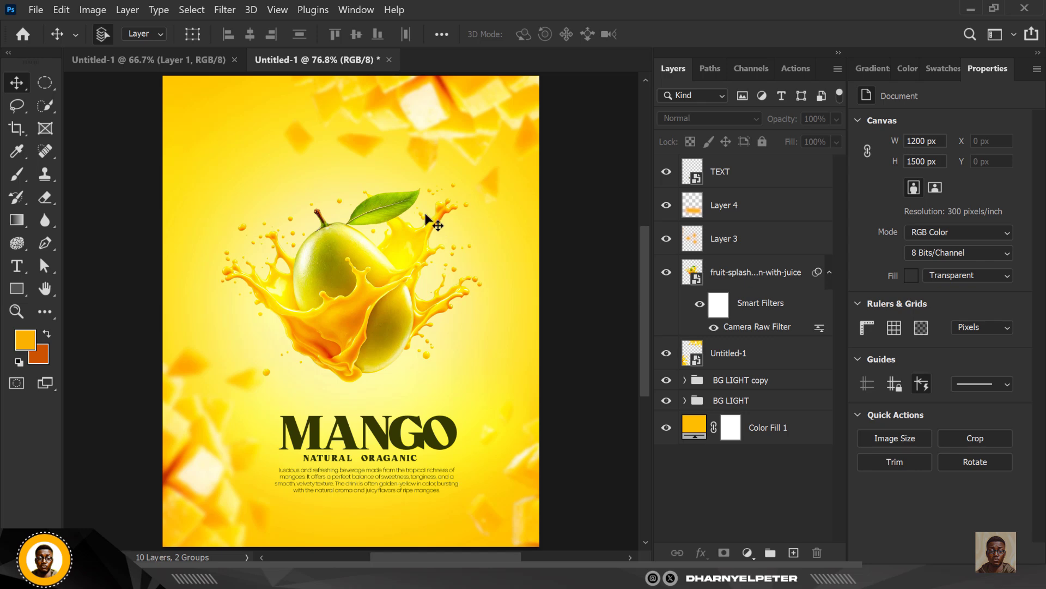
- Add a Color Balance adjustment above the TEXT layer and push midtones +25 toward red
{"action": "left_click", "coordinate": [754, 174]}
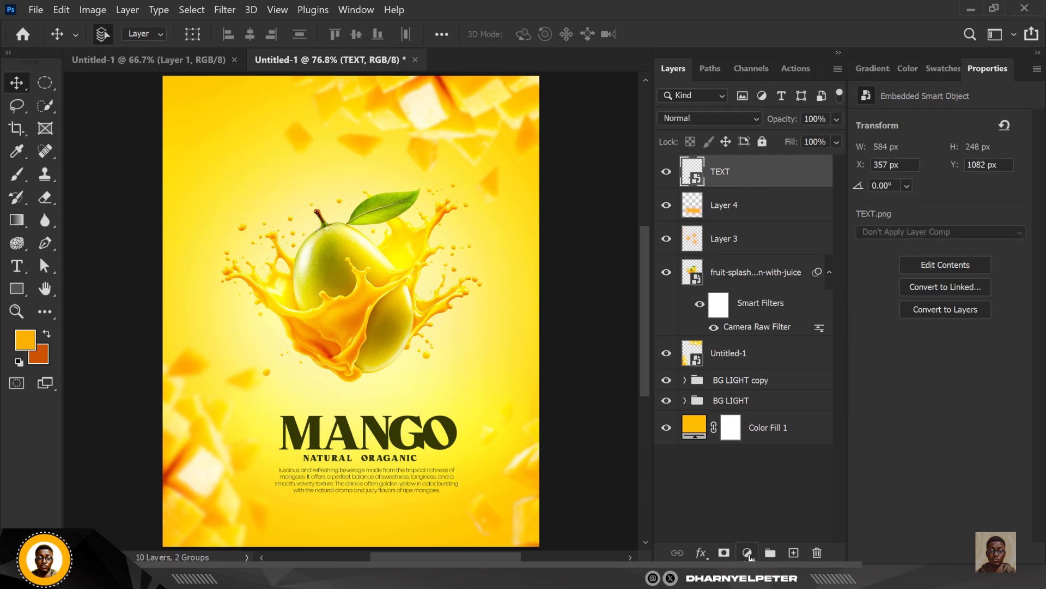
{"action": "left_click", "coordinate": [748, 553]}
{"action": "left_click", "coordinate": [804, 412]}
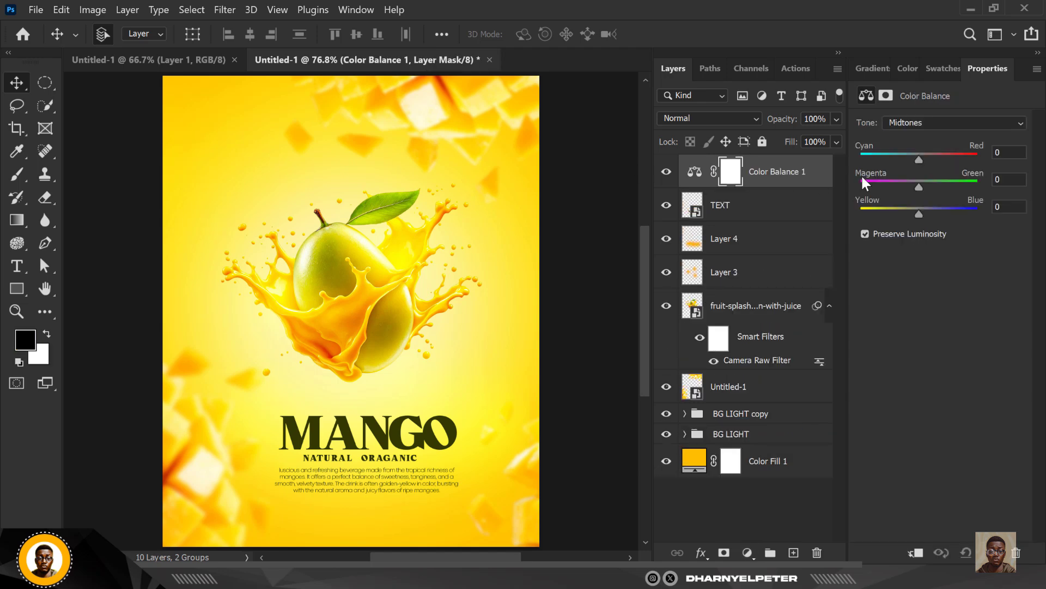
{"action": "left_click_drag", "start_coordinate": [918, 155], "coordinate": [934, 155]}
- Nudge the shadows (+13) and highlights slightly toward red
{"action": "left_click", "coordinate": [923, 119]}
{"action": "left_click", "coordinate": [907, 136]}
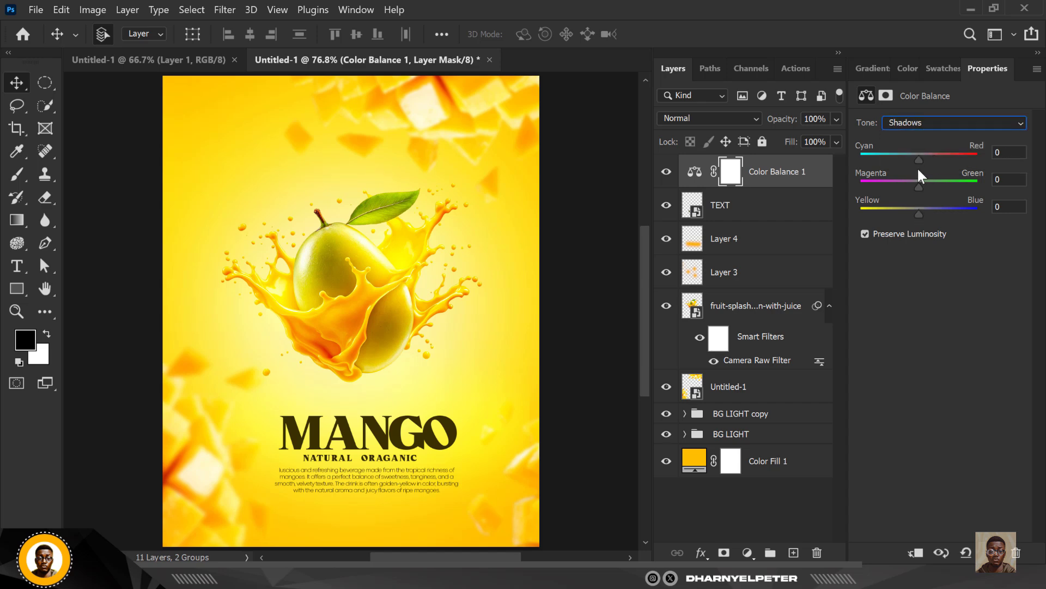
{"action": "left_click_drag", "start_coordinate": [917, 158], "coordinate": [924, 157]}
{"action": "left_click", "coordinate": [936, 124]}
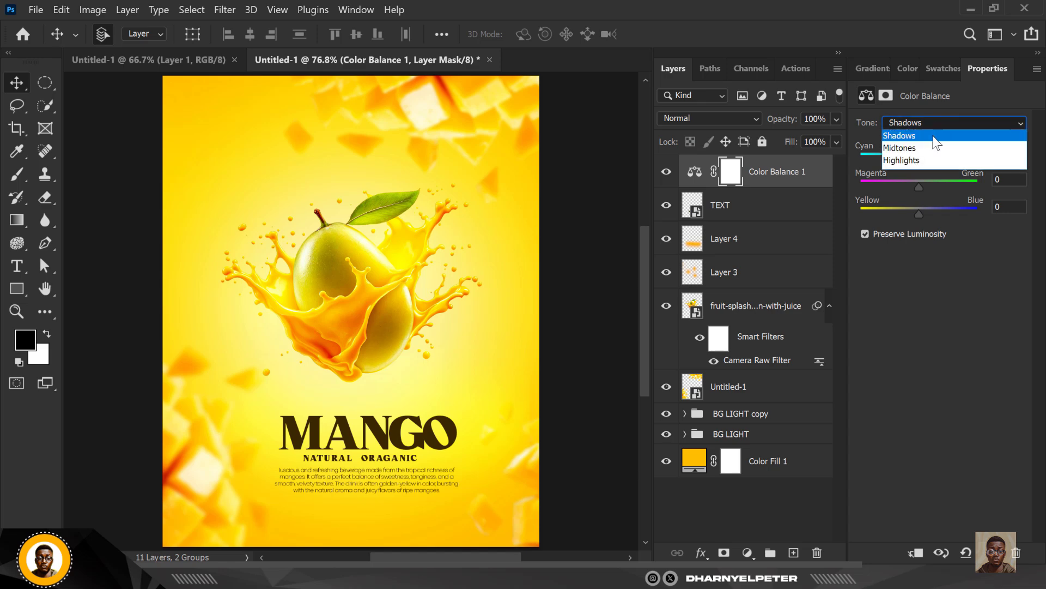
{"action": "left_click", "coordinate": [919, 161]}
{"action": "left_click_drag", "start_coordinate": [918, 158], "coordinate": [924, 157]}
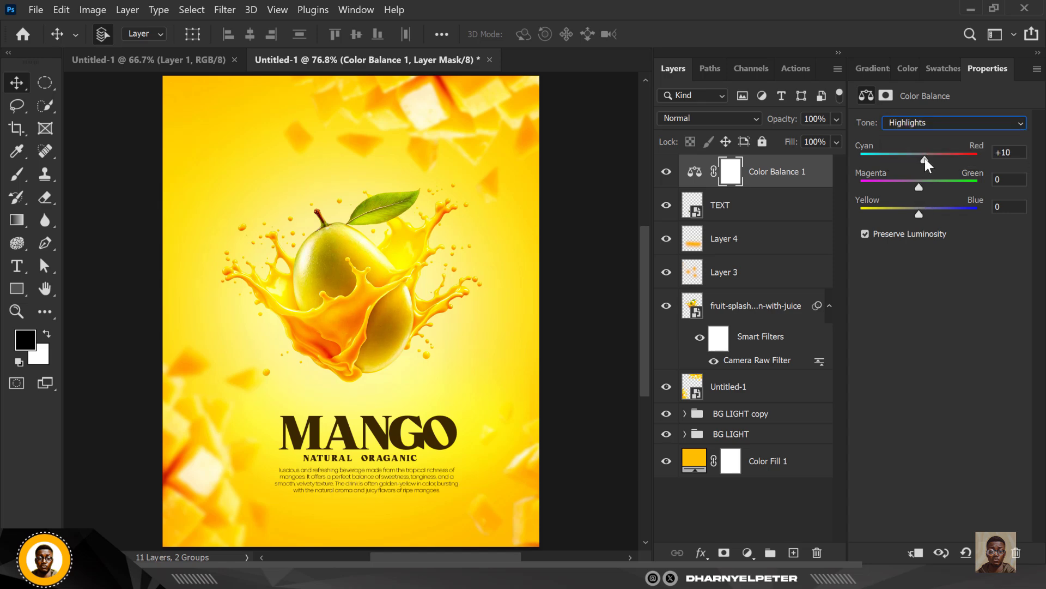